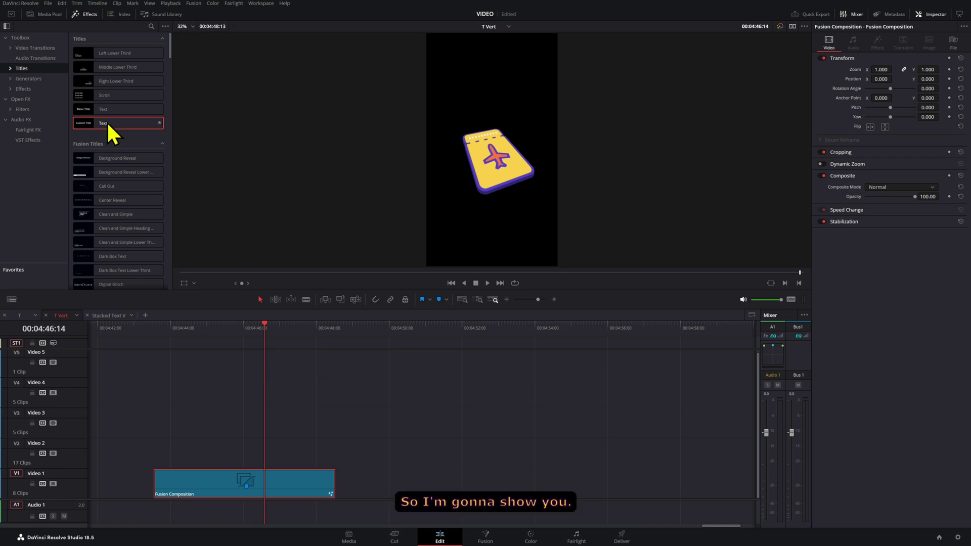
Add a new Fusion Composition to Video 1 after the existing clip and open it on the Fusion page.
click(29, 88)
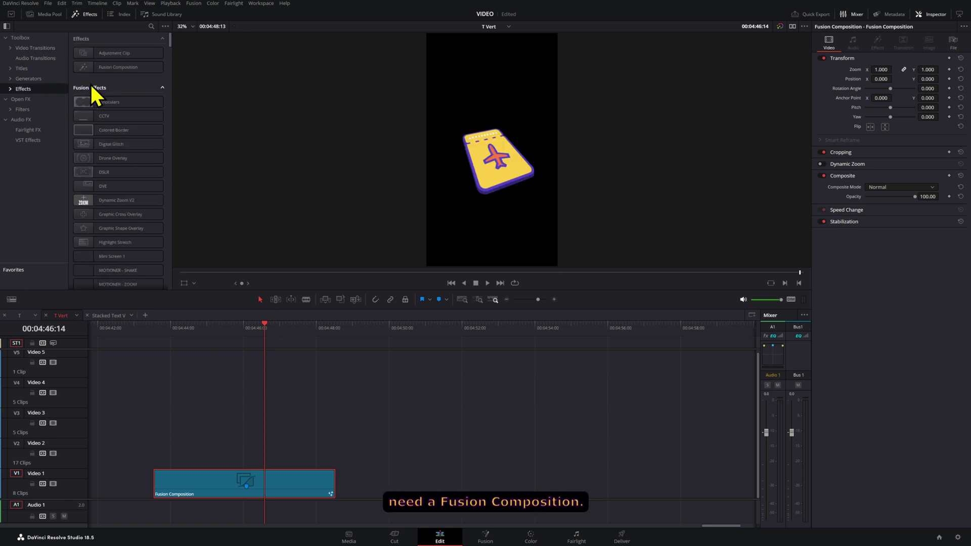
drag(118, 67, 364, 484)
click(387, 330)
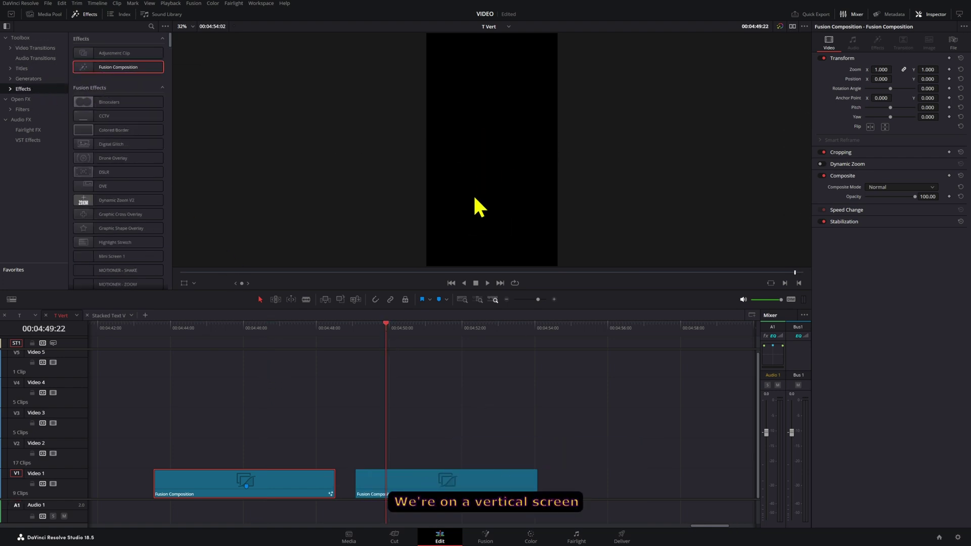
scroll(500, 177, down, 1)
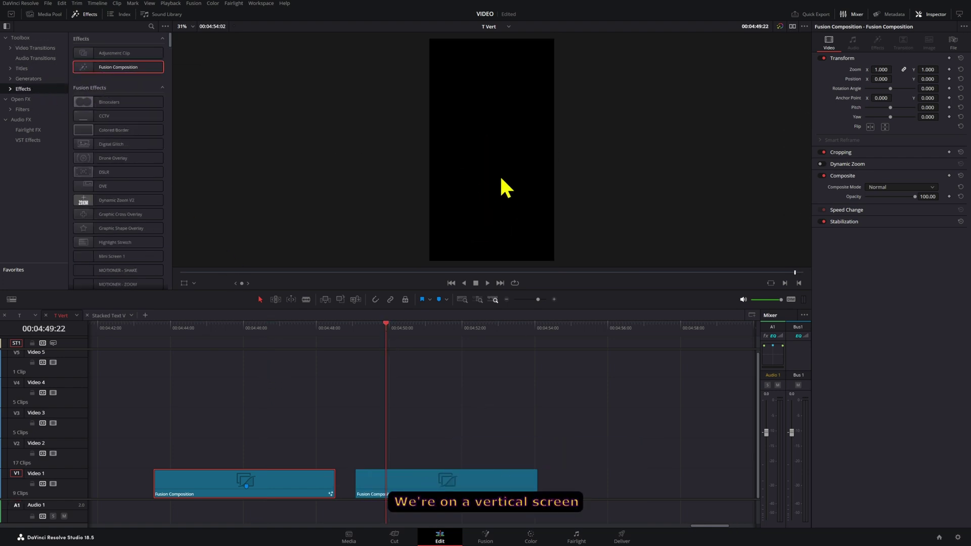
click(476, 539)
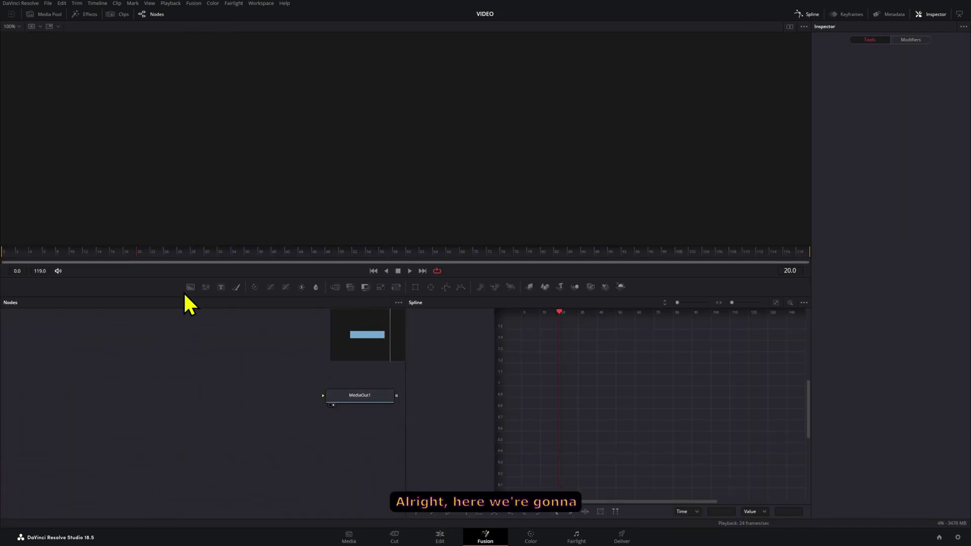
Add a Background node feeding MediaOut1 and paste the airticketsvgrepocom SVG group above them.
drag(190, 286, 314, 426)
drag(247, 334, 212, 359)
key(ctrl+v)
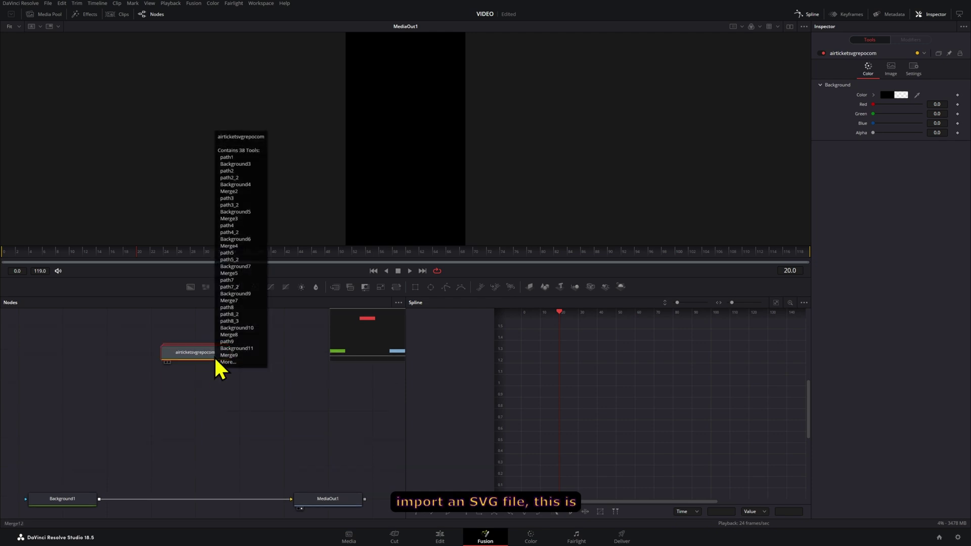
Look through the nodes inside the airticketsvgrepocom group, collapse it again and display the group in the viewer.
double_click(193, 352)
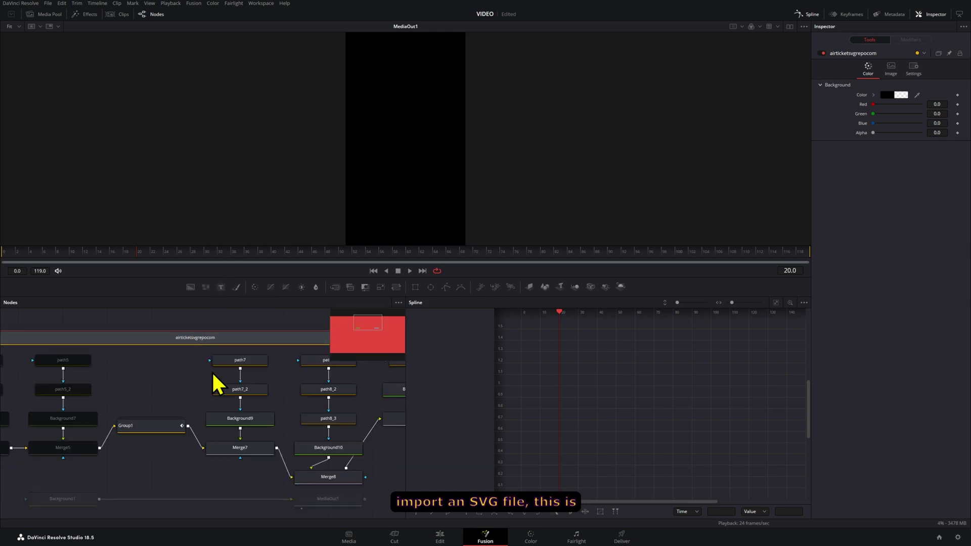
scroll(211, 371, down, 5)
scroll(208, 367, up, 2)
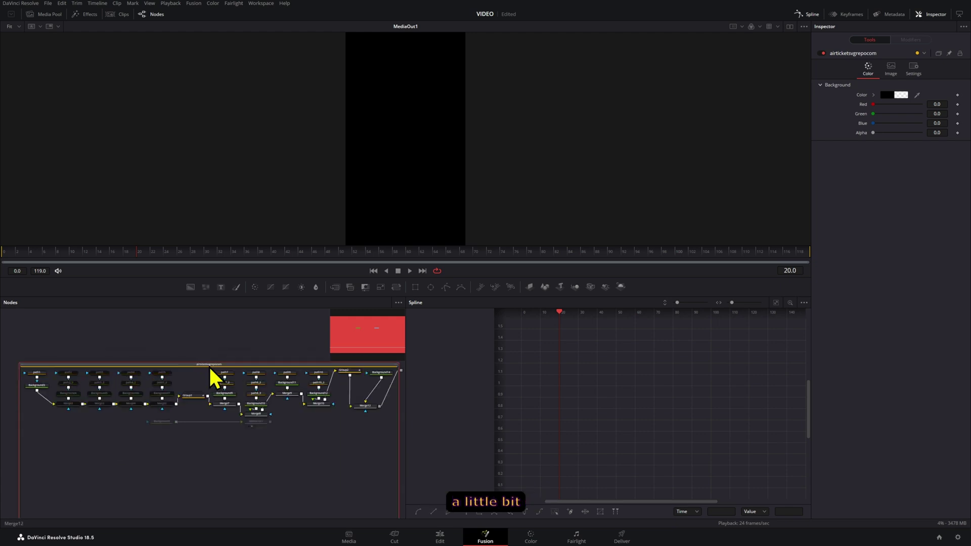
double_click(209, 366)
key(2)
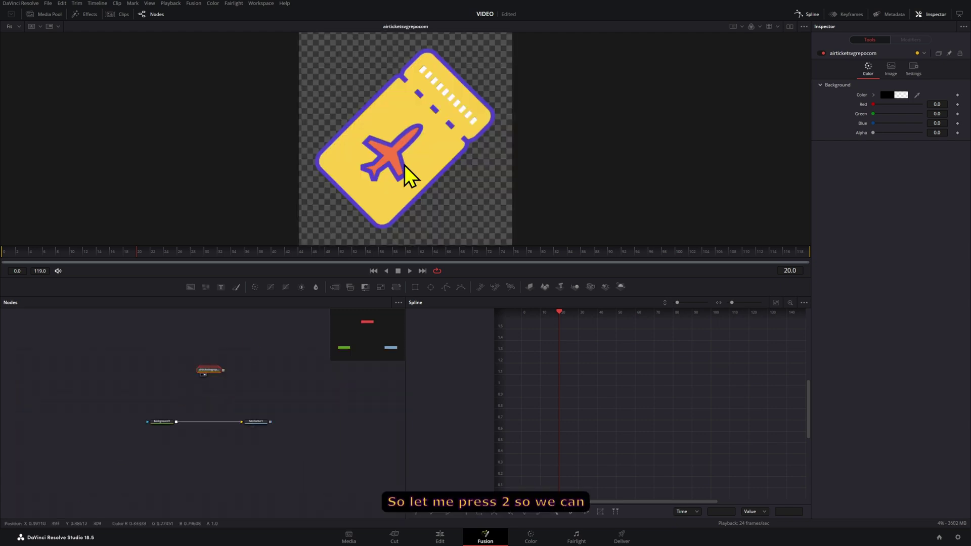
scroll(431, 145, down, 2)
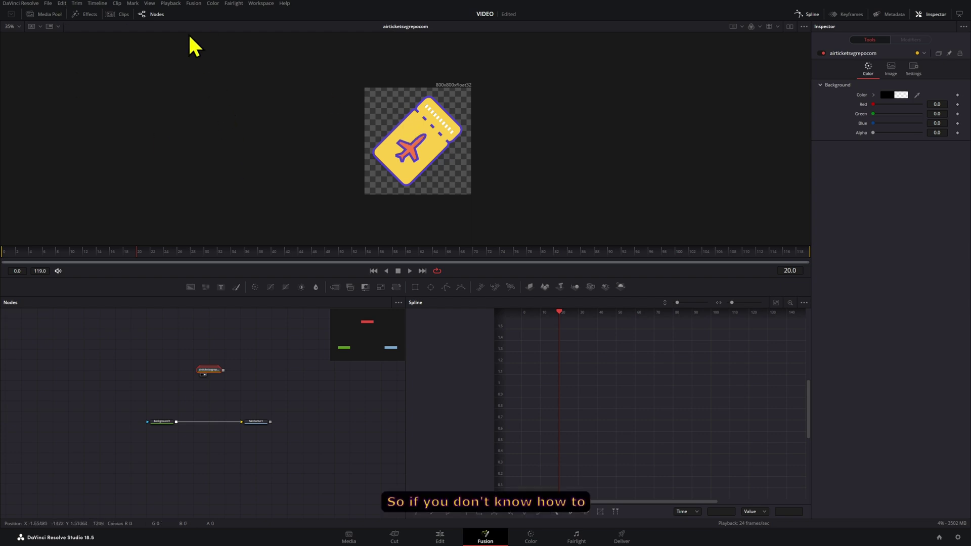
click(195, 4)
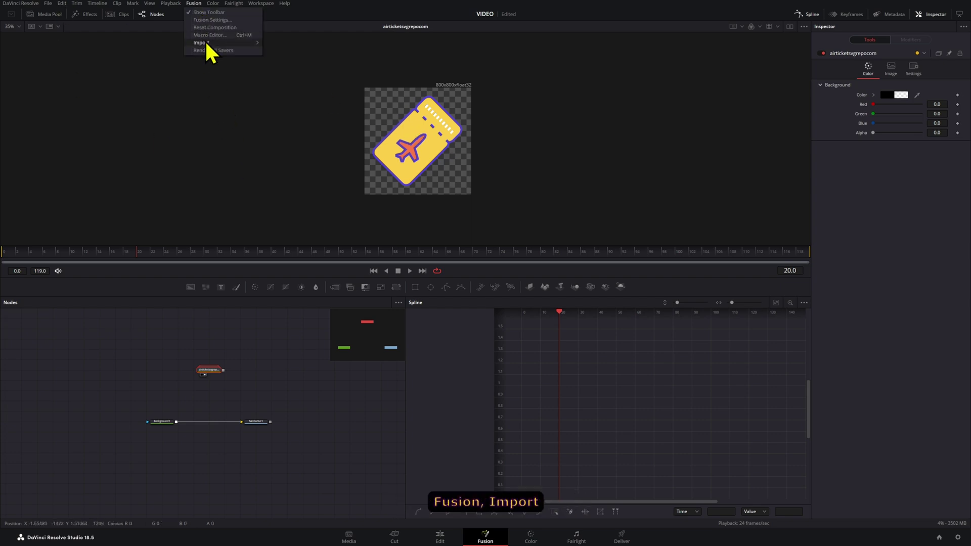
mouse_move(207, 43)
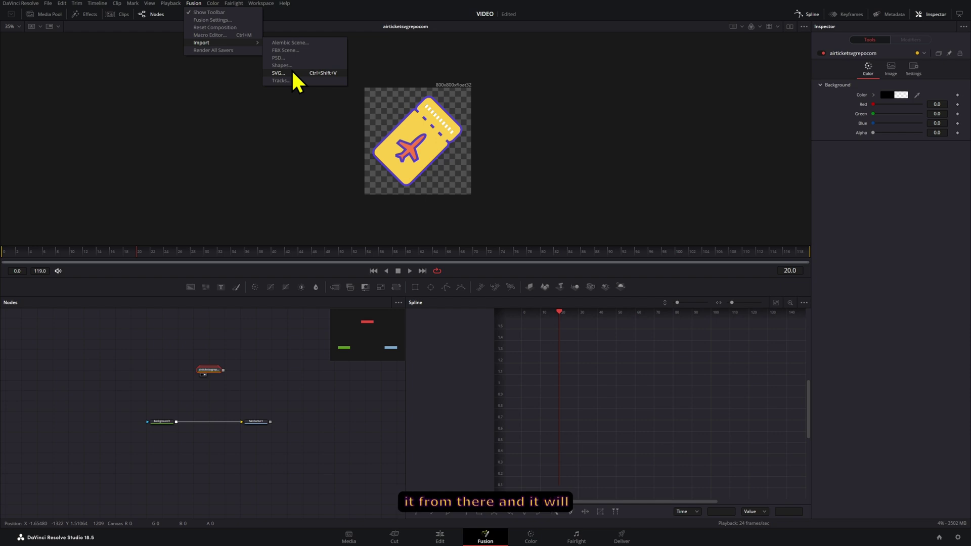
click(231, 369)
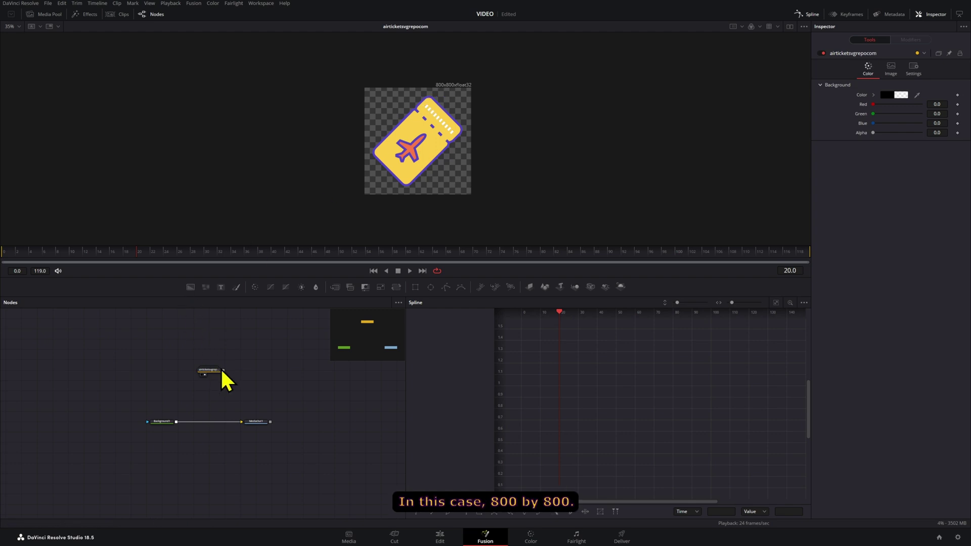
Merge the airticketsvgrepocom group over Background1 and display MediaOut1 in the viewer.
drag(223, 370, 177, 421)
click(255, 422)
key(2)
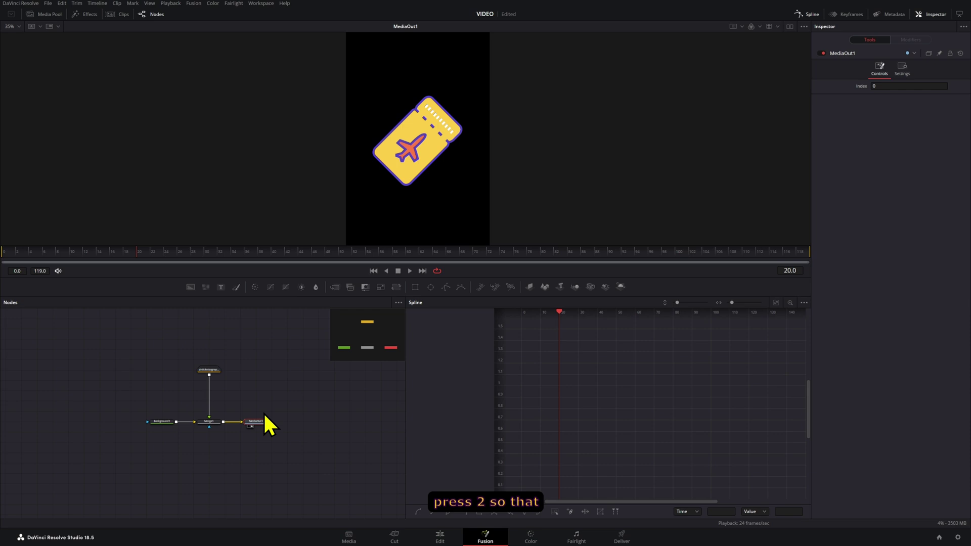
Set Background1's alpha to 0 and move the ticket group node further above Merge1.
click(165, 422)
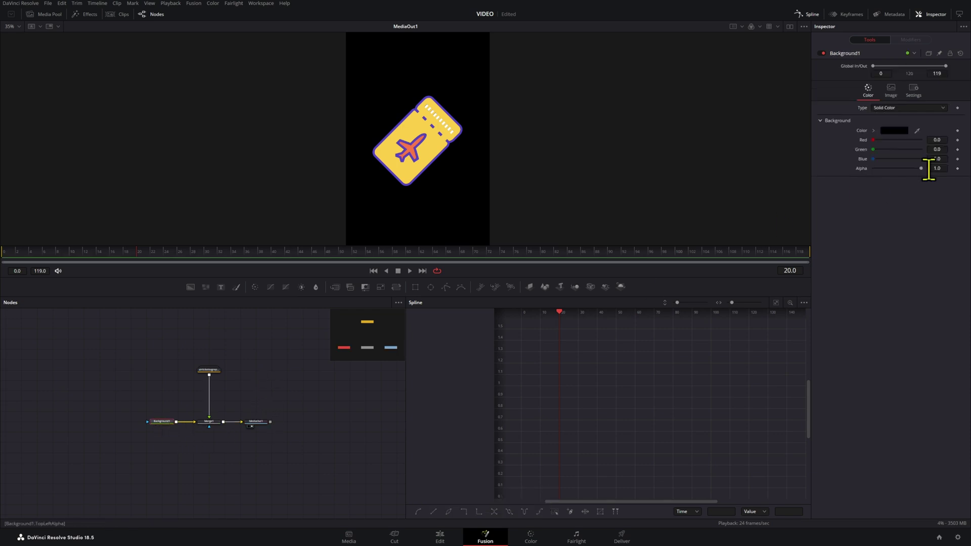
drag(932, 169, 875, 168)
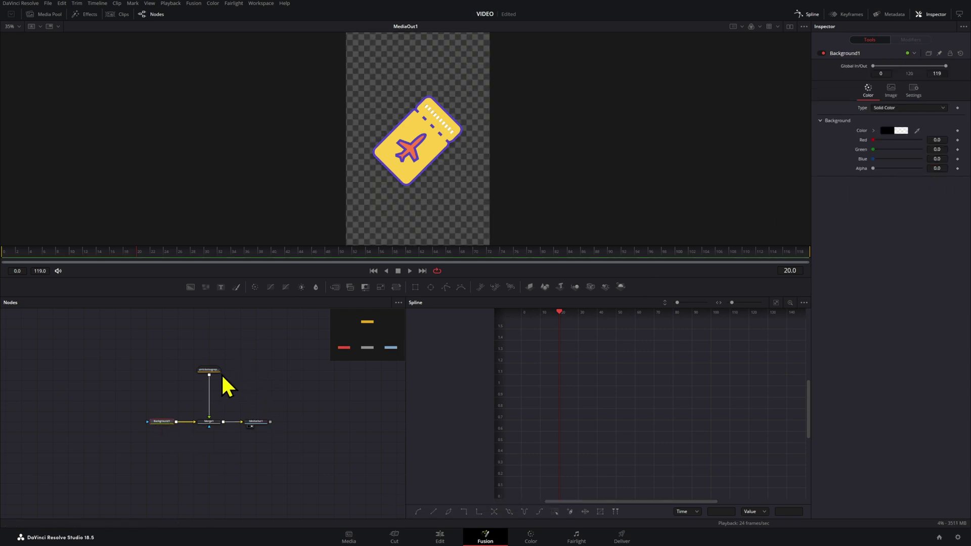
drag(223, 377, 279, 389)
drag(291, 332, 281, 328)
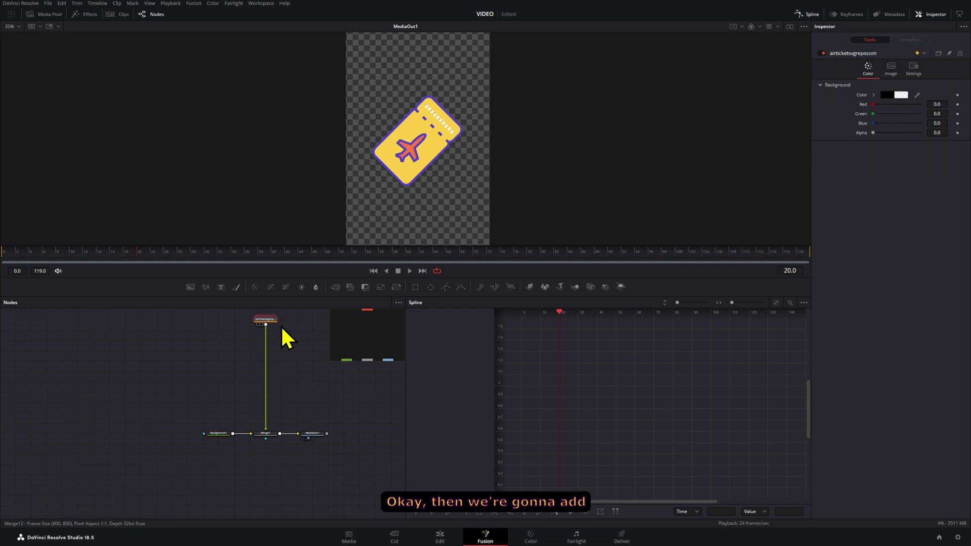
Add a DVE node after the ticket group and set its X rotation to about -45.7, with Z rotation at 0.
key(ctrl+space)
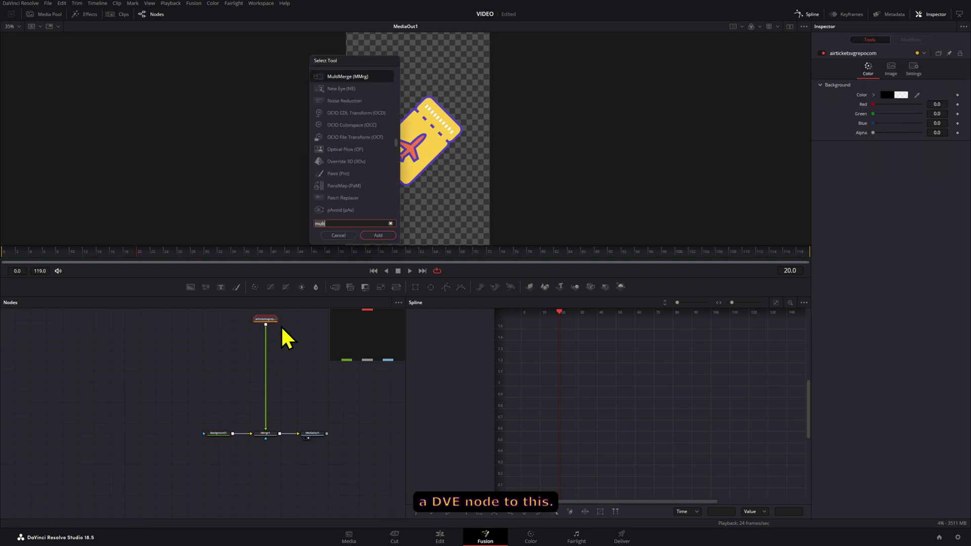
text(dve)
key(Return)
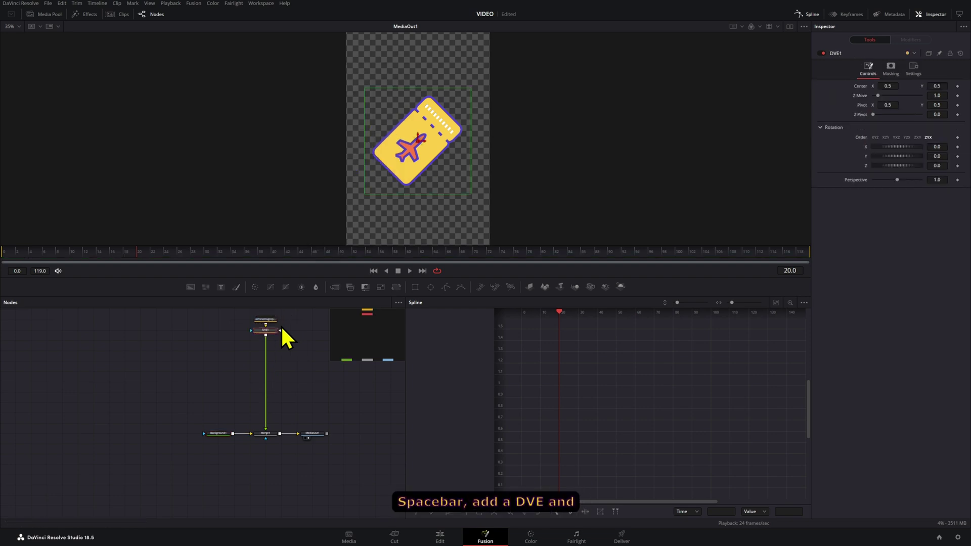
drag(939, 156, 800, 126)
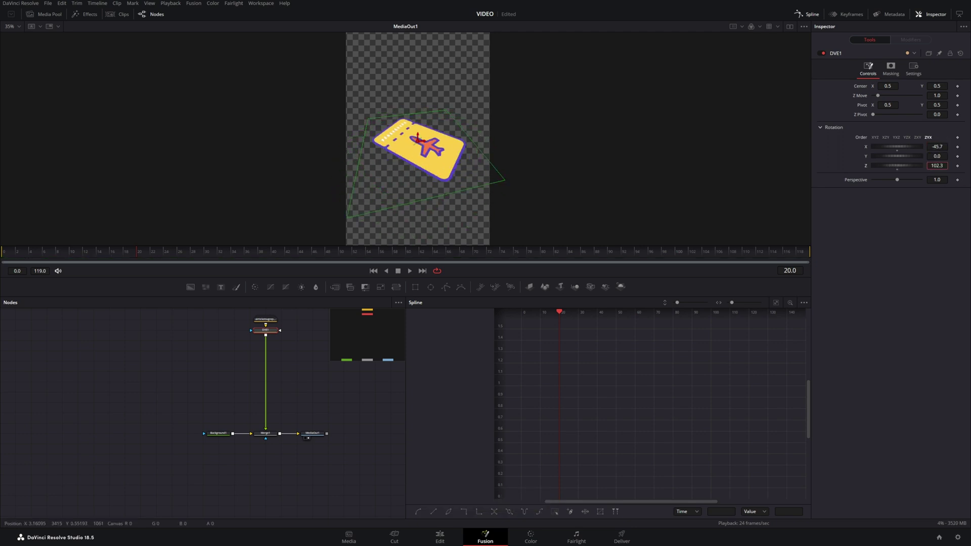
drag(967, 166, 942, 165)
Insert a Transform node between DVE1 and Merge1.
drag(257, 333, 281, 342)
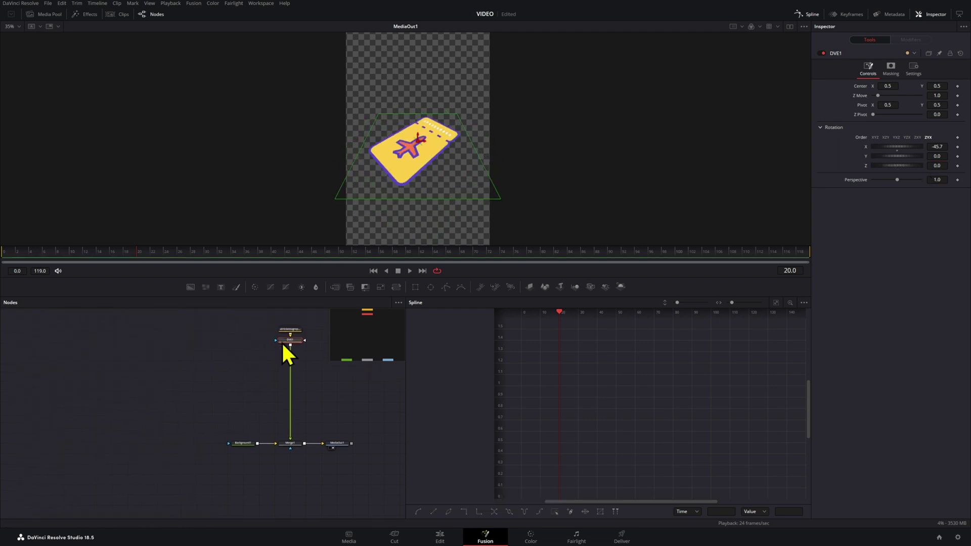
key(shift+space)
text(dve)
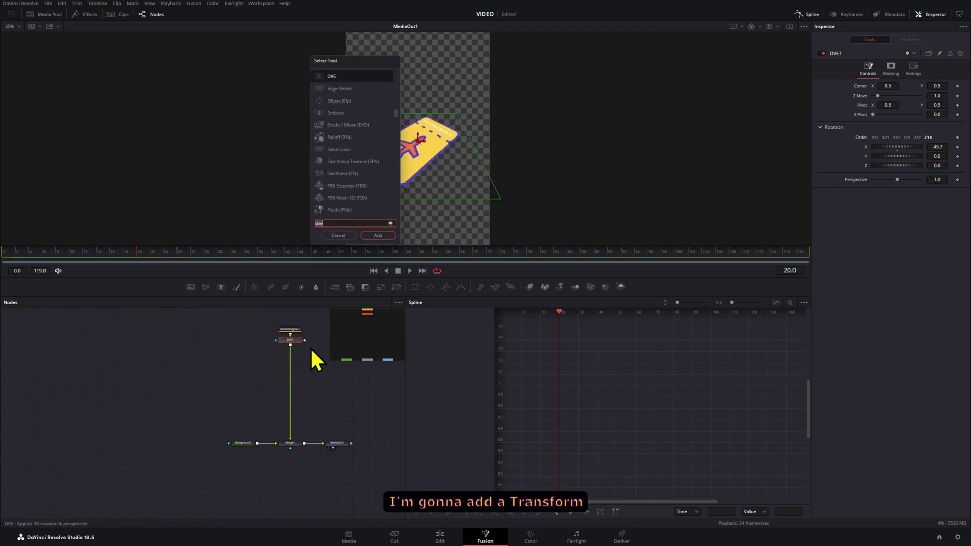
text(xf)
key(Return)
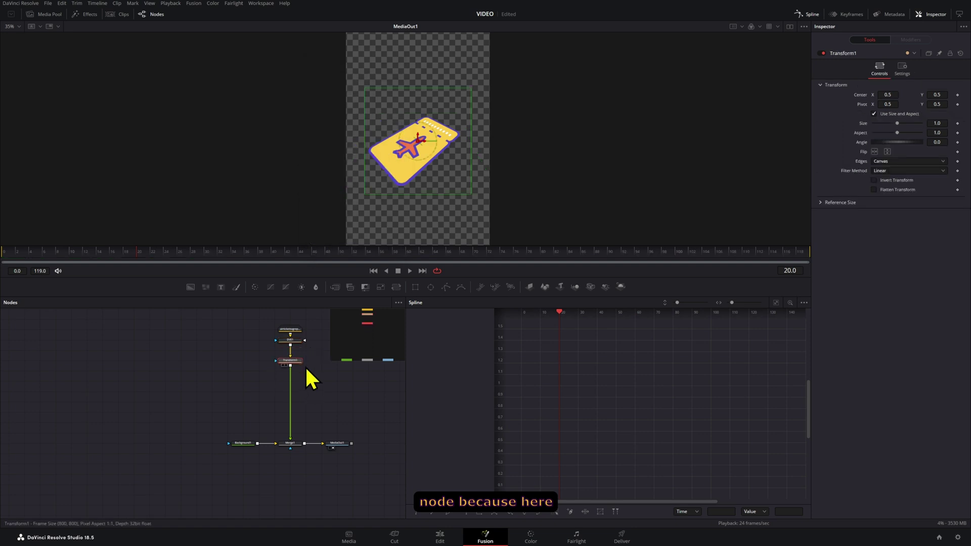
Try scaling the ticket to a size of about 0.78 with Transform1, and move that node closer to DVE1.
drag(936, 124, 926, 123)
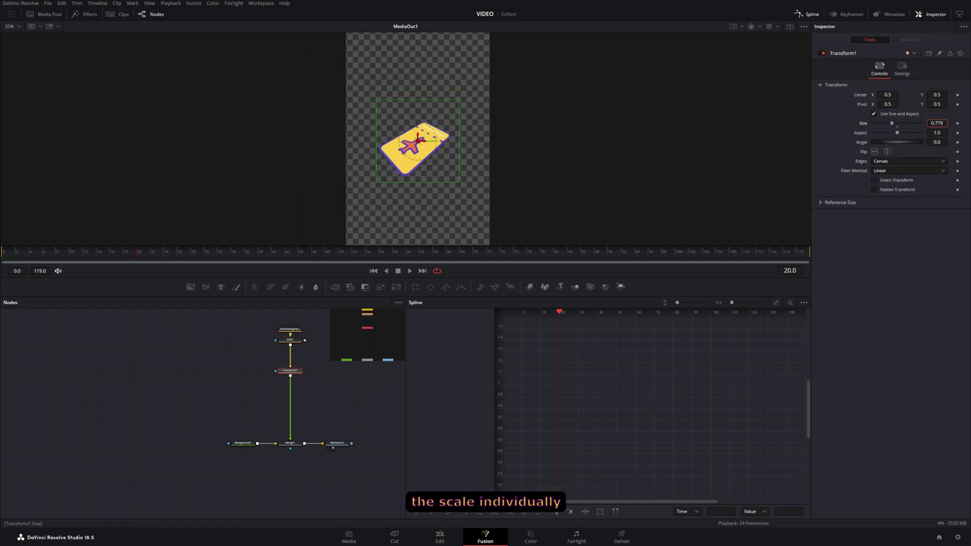
click(295, 342)
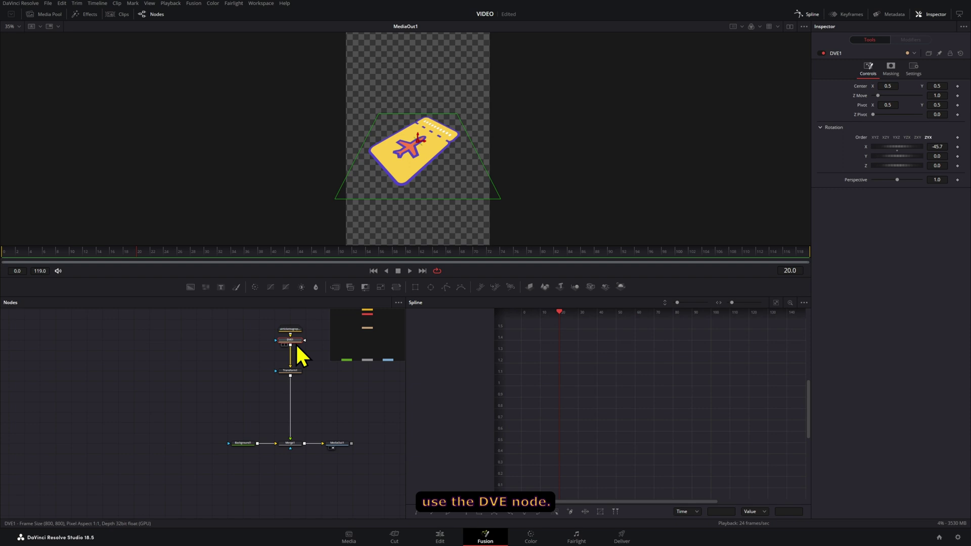
drag(295, 374, 297, 364)
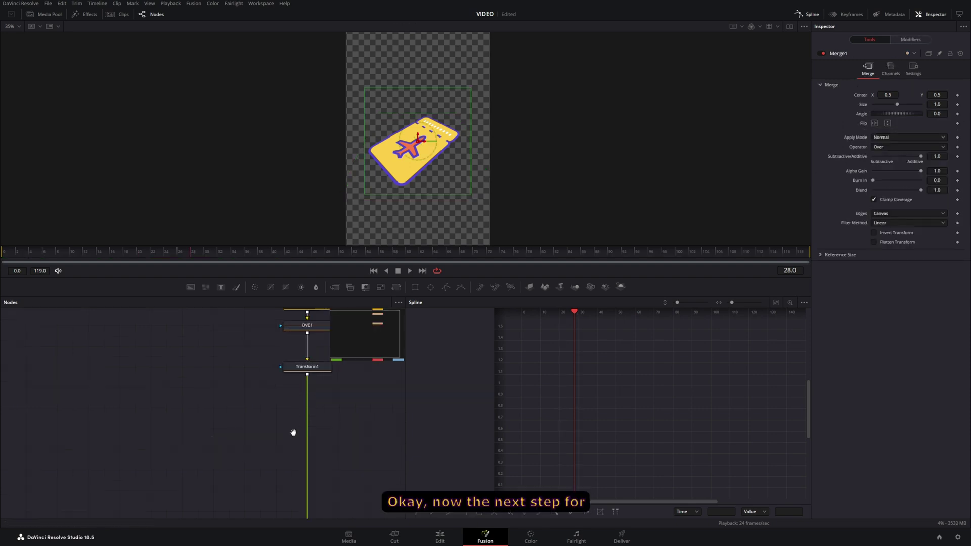
Add a second Background node beside Transform1, mask it with Transform1's output and merge it over Background1.
scroll(211, 396, up, 3)
drag(190, 287, 179, 385)
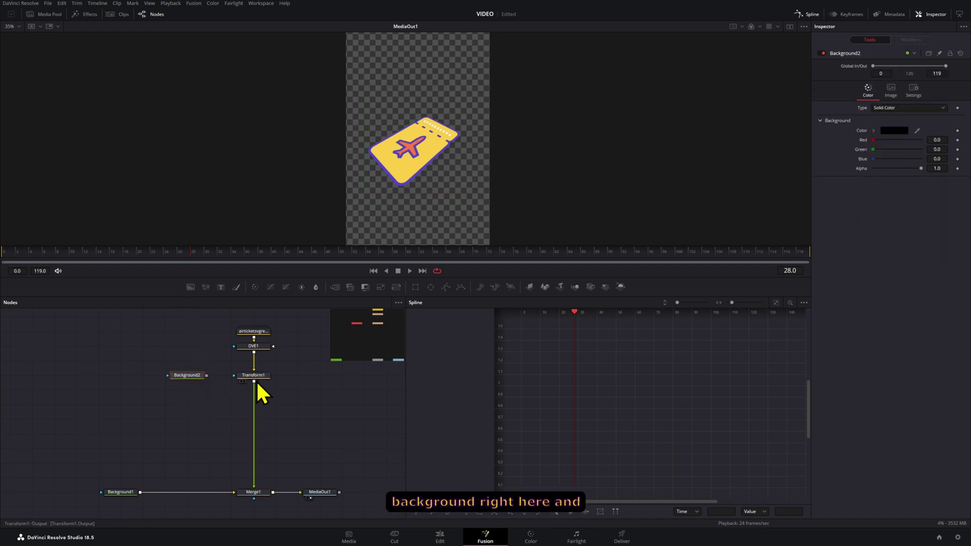
drag(253, 382, 141, 493)
Sample the ticket's purple outline as Background2's color and darken it to #302976.
click(196, 378)
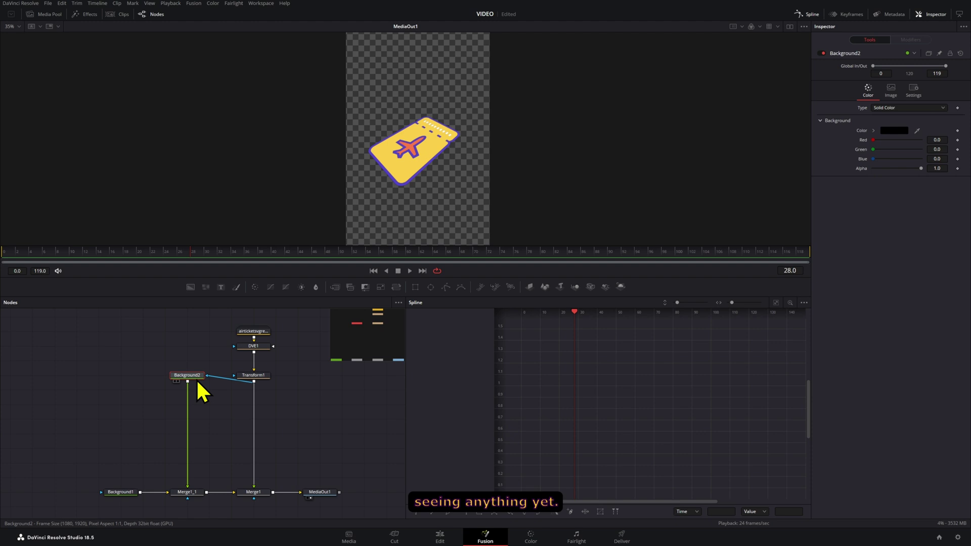
click(895, 130)
click(455, 271)
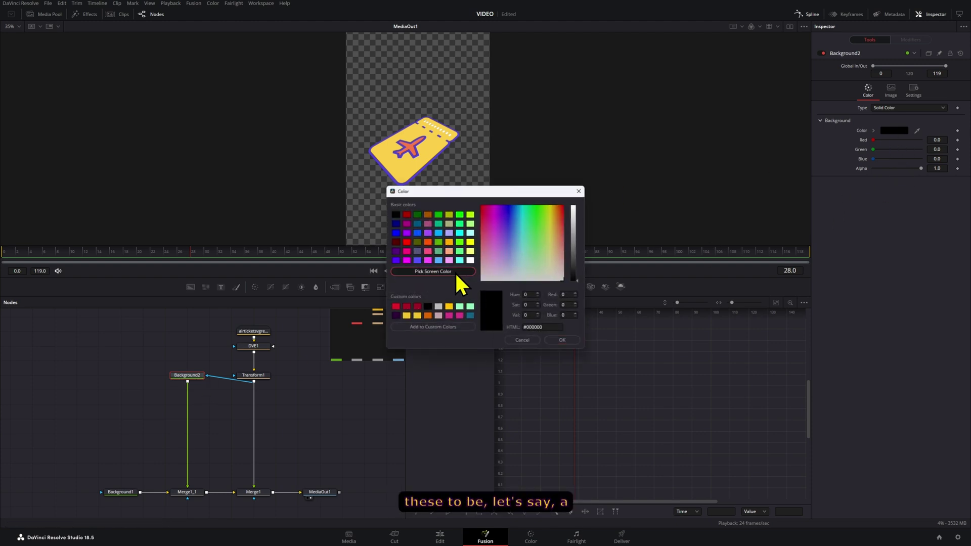
click(415, 175)
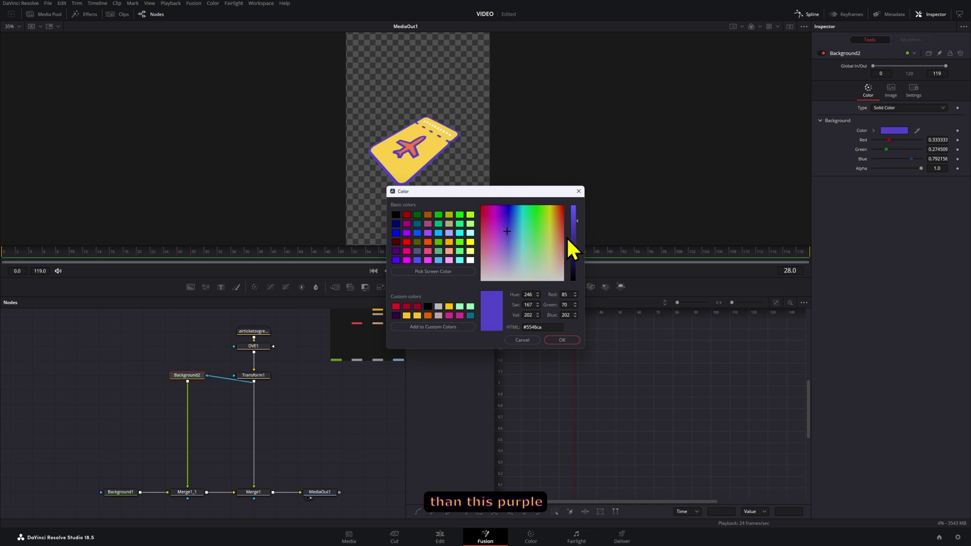
drag(573, 227, 576, 247)
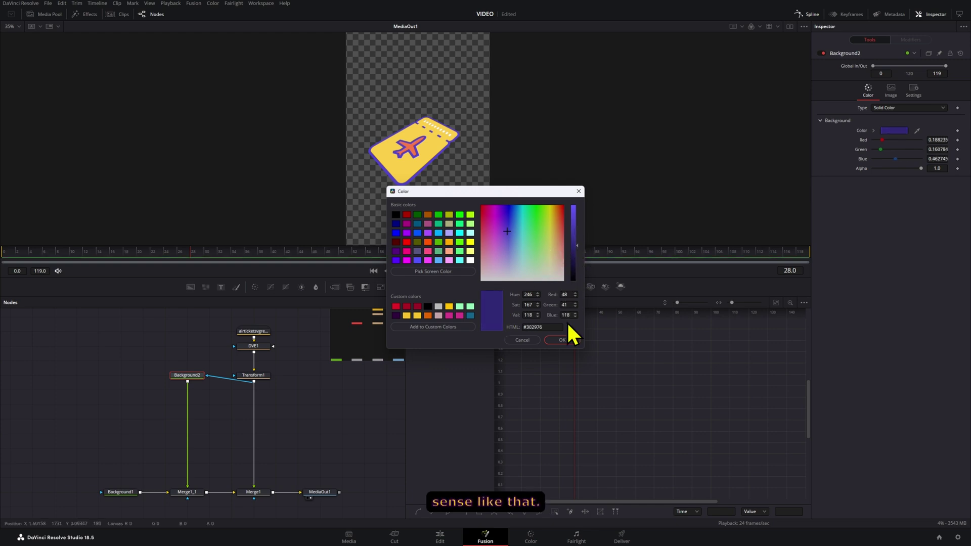
click(562, 338)
Insert a Duplicate node between Background2 and Merge1_1.
scroll(440, 151, up, 5)
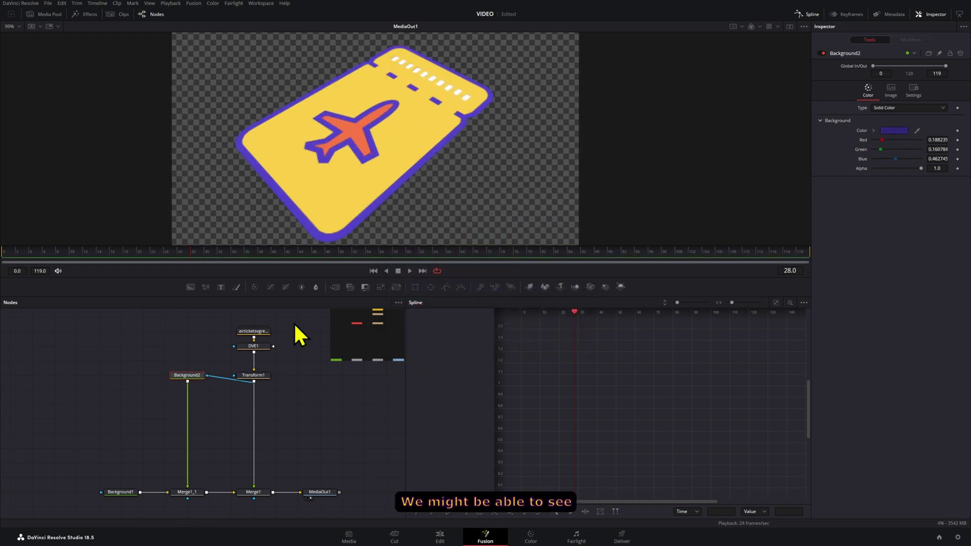
click(266, 377)
click(187, 377)
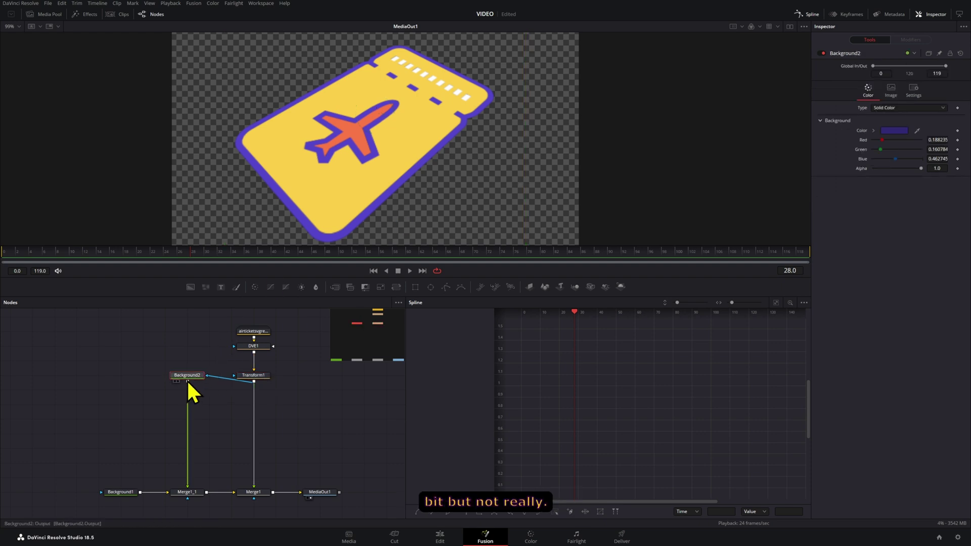
key(shift+space)
text(du)
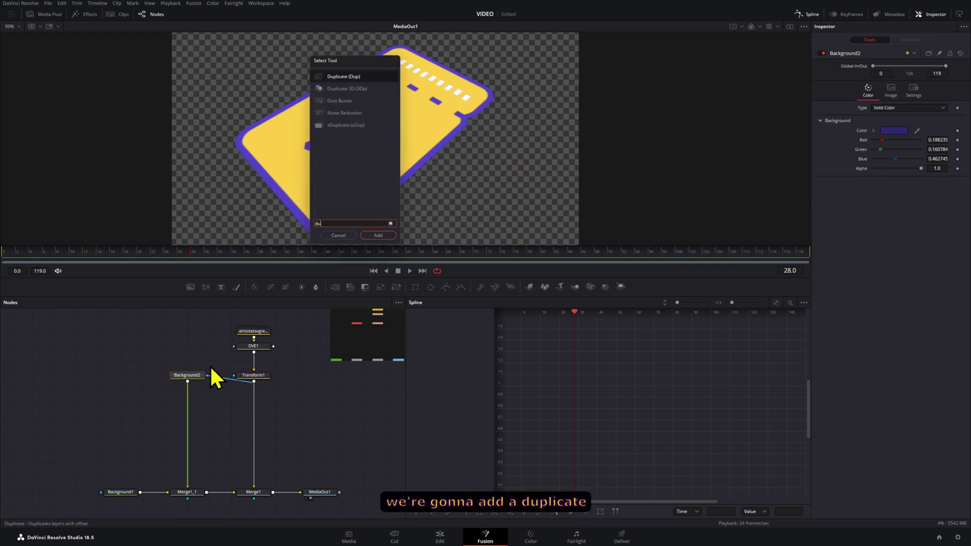
text(p)
key(Return)
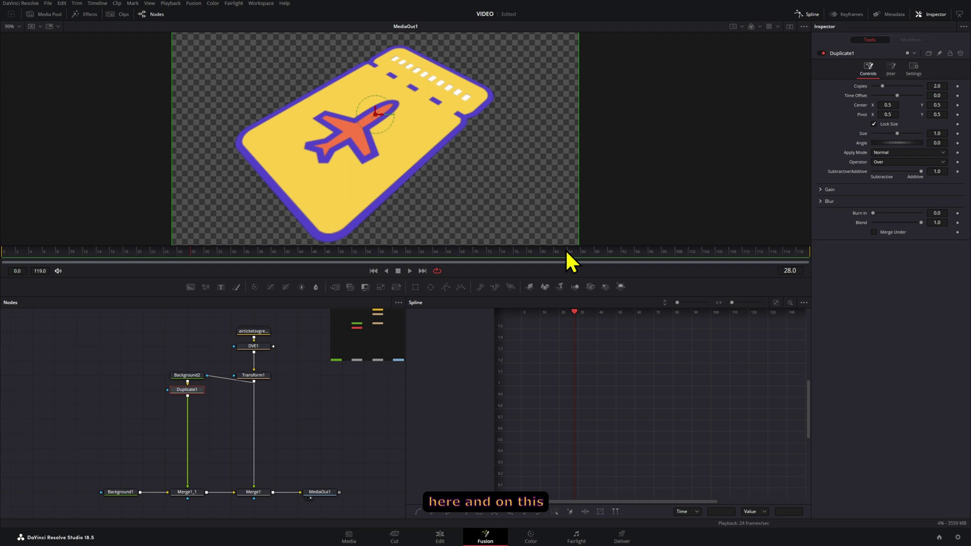
Set Duplicate1 to 20 copies with a Center Y of 0.4993 to extrude the ticket's dark edge.
click(937, 86)
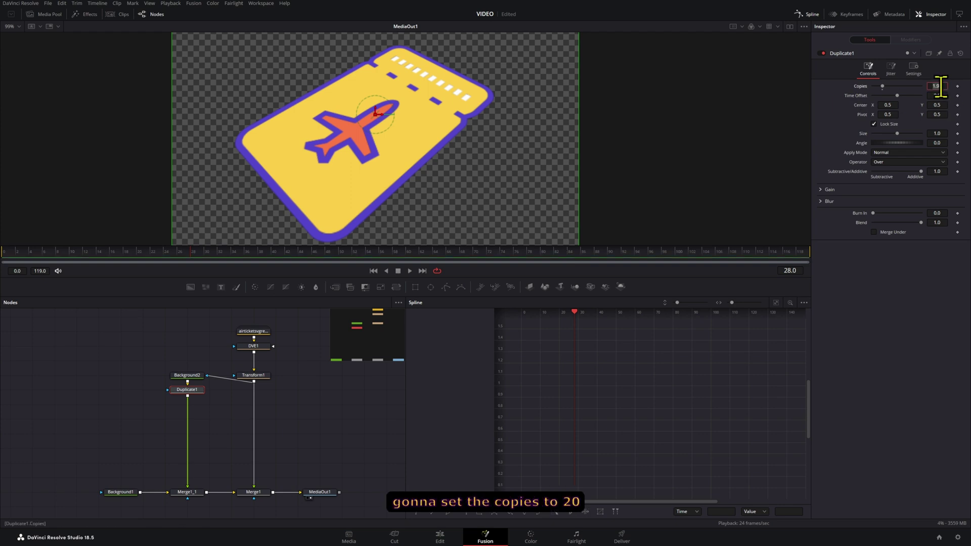
text(20)
key(Tab)
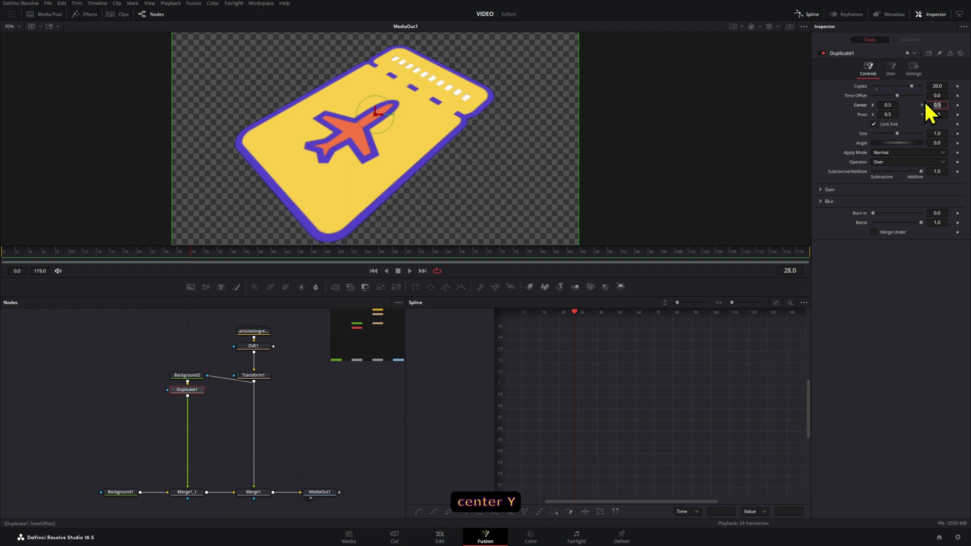
key(BackSpace)
text(.49)
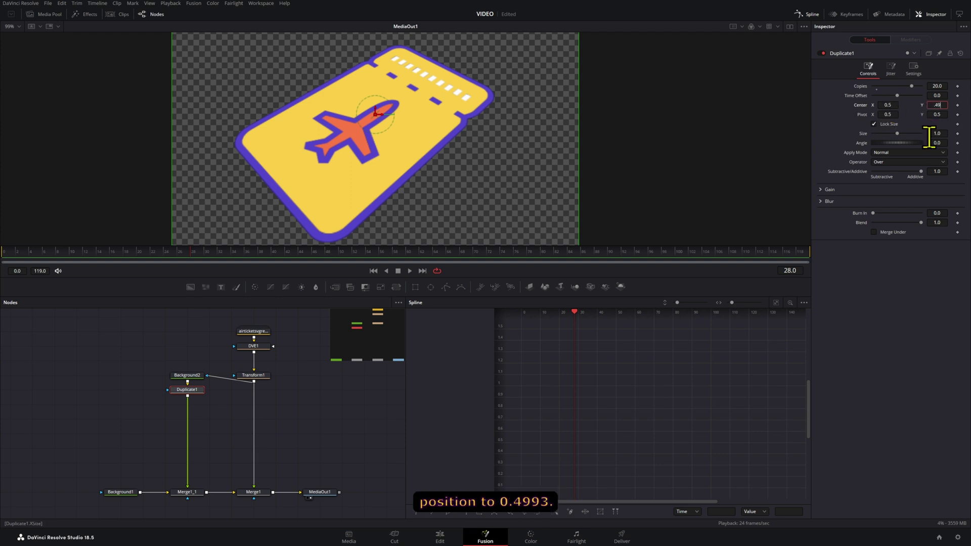
text(93)
key(Tab)
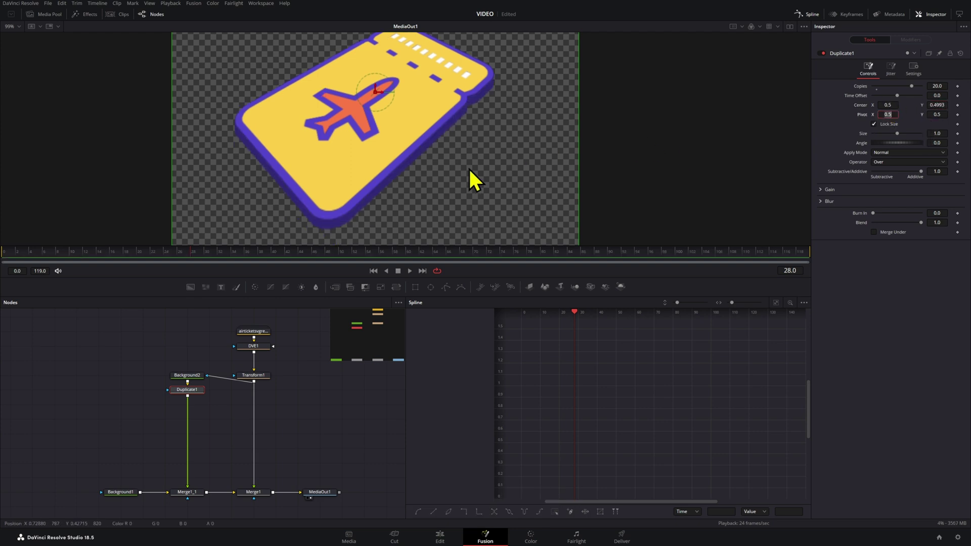
click(330, 348)
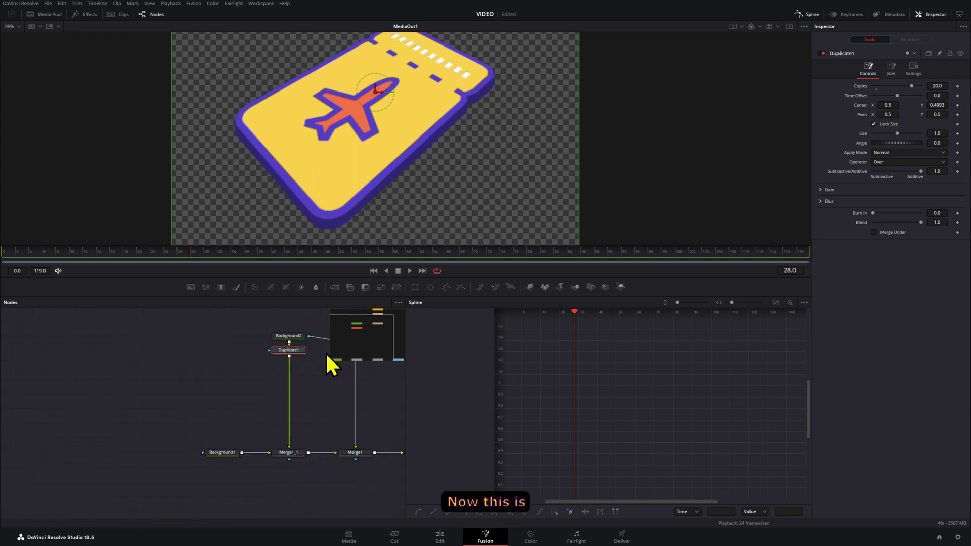
drag(327, 355, 235, 396)
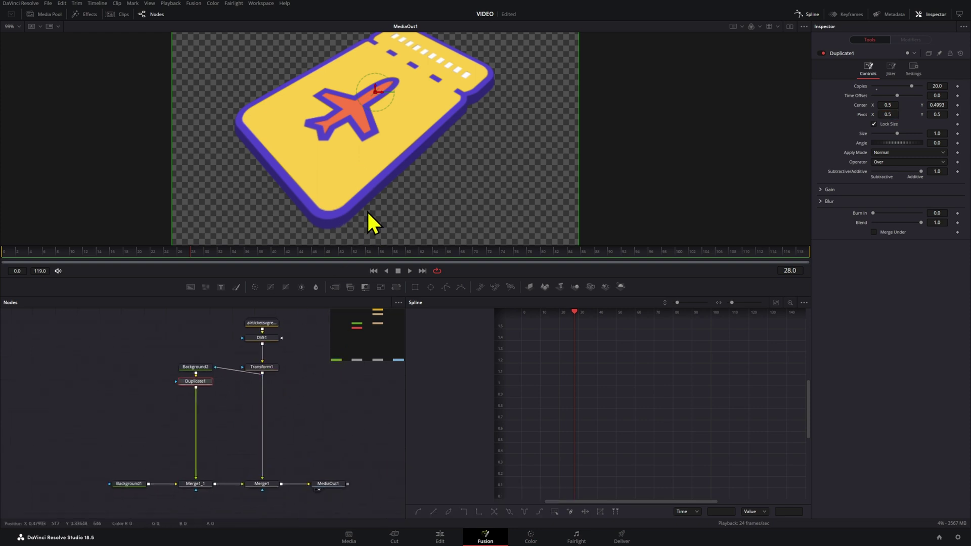
scroll(366, 203, up, 10)
scroll(360, 172, down, 10)
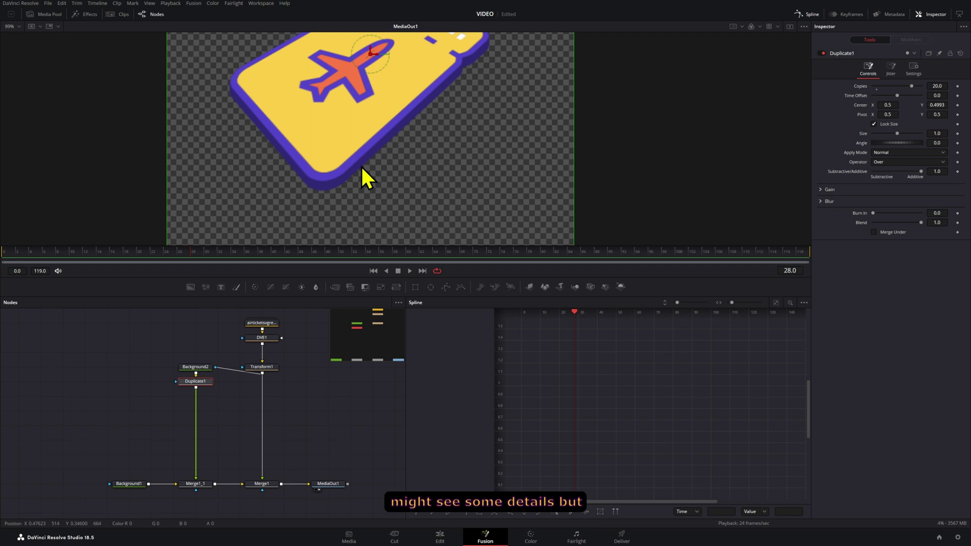
scroll(360, 165, up, 2)
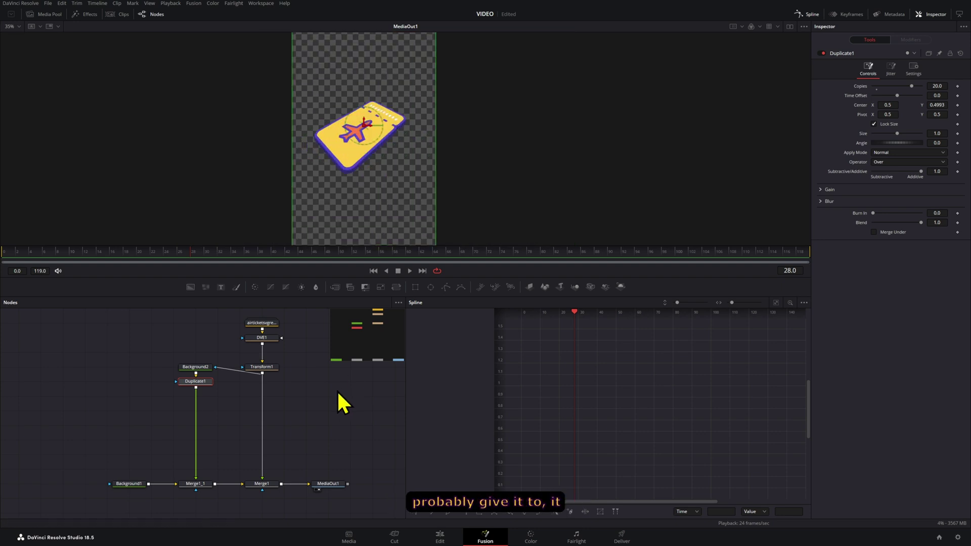
click(323, 432)
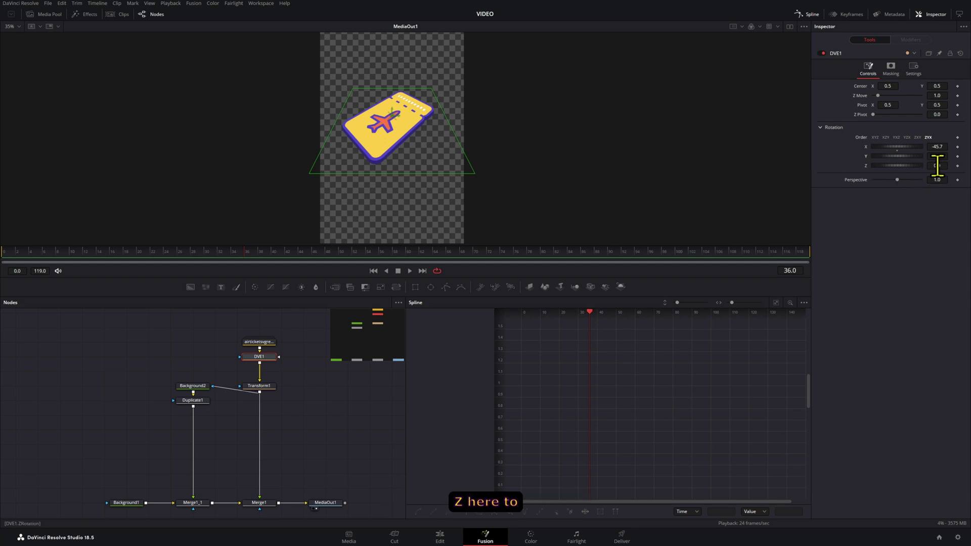
Try rotating the ticket with DVE1 to about 27.1 on Z and -86.9 on Y, and reset both rotations to 0.
drag(938, 166, 904, 156)
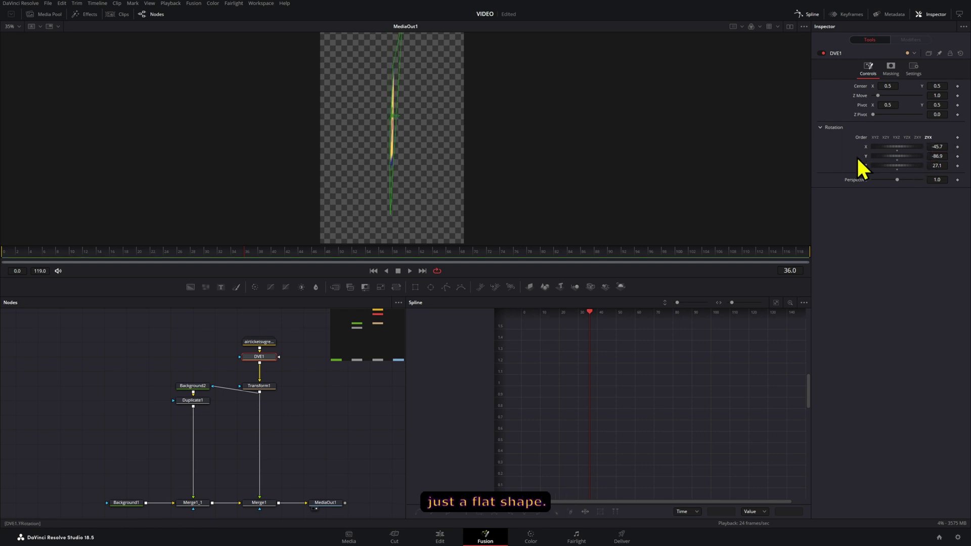
double_click(872, 156)
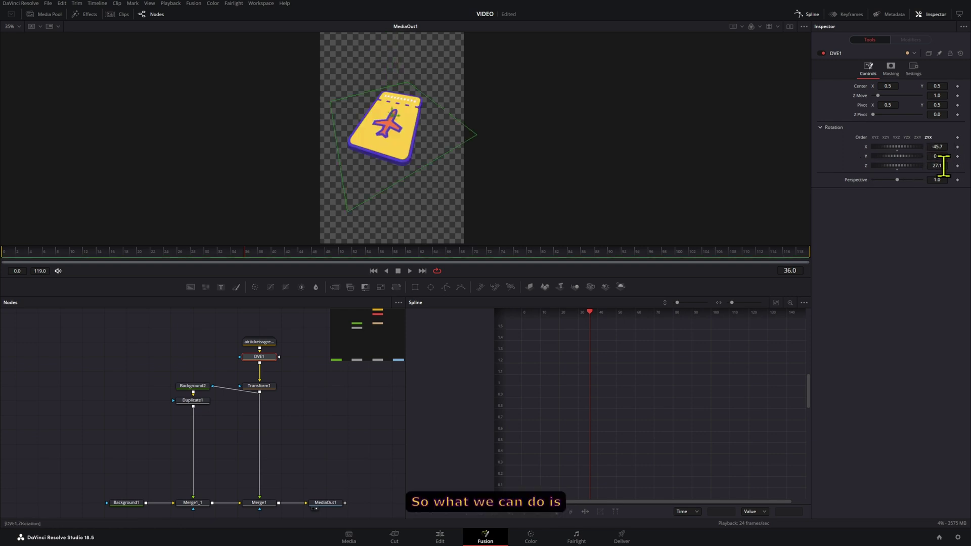
double_click(867, 166)
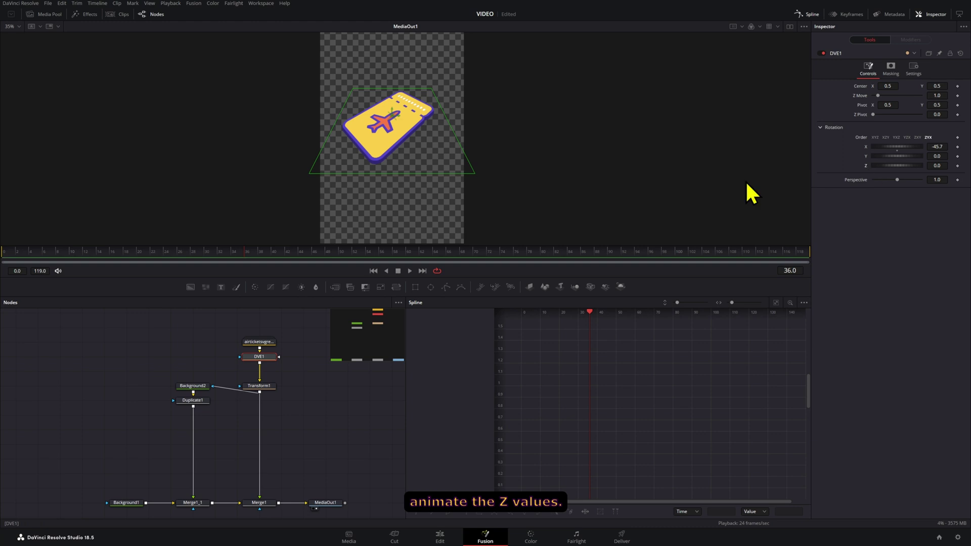
Keyframe DVE1's Z rotation at 0 on frame 9 and at 87 on frame 30.
click(67, 251)
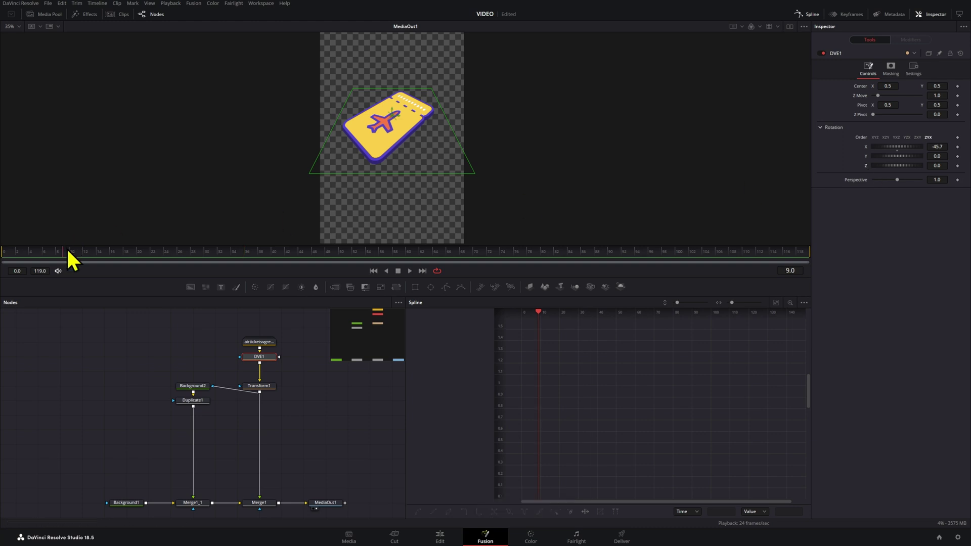
click(958, 166)
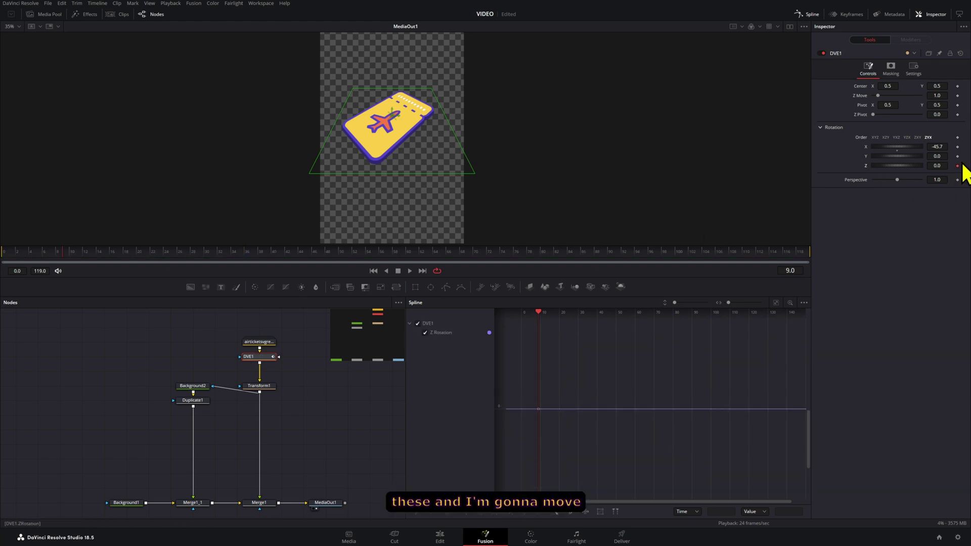
click(204, 253)
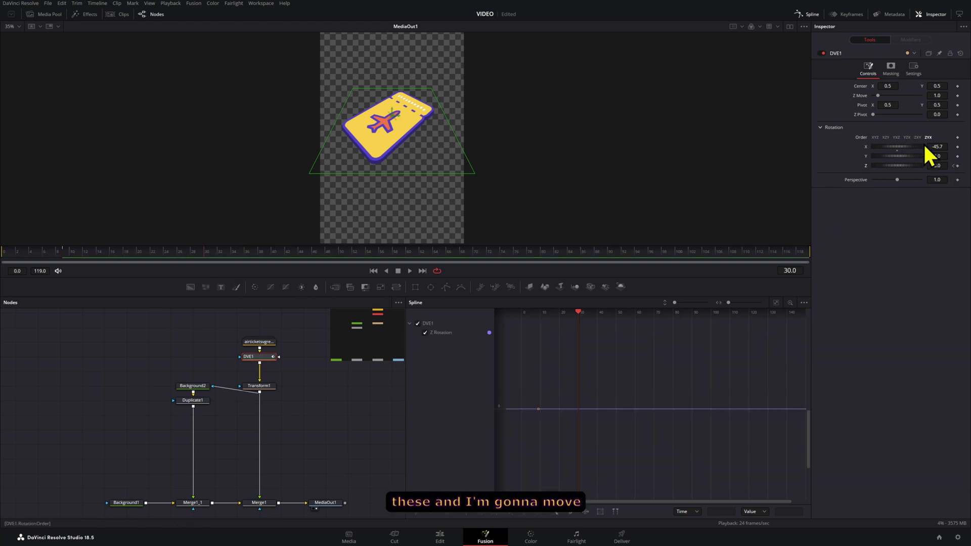
drag(937, 166, 964, 165)
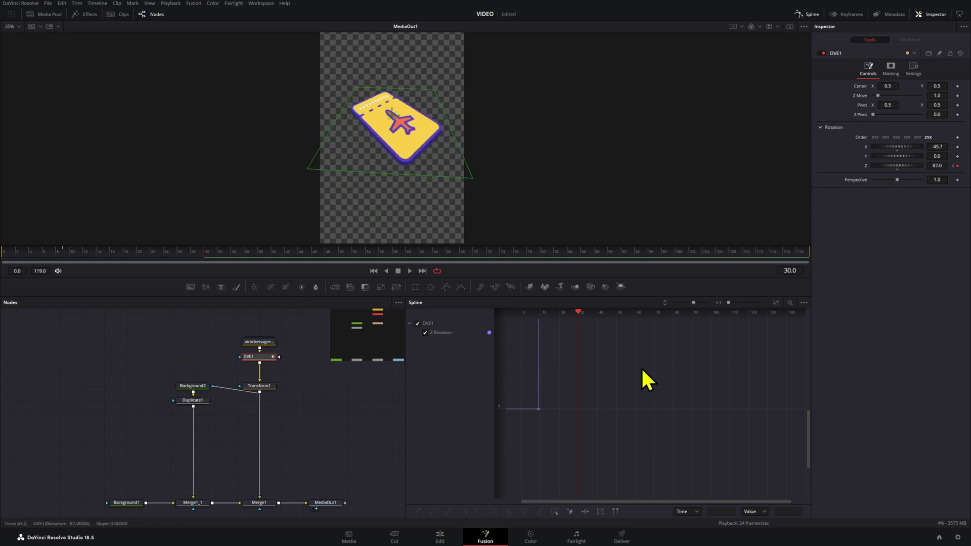
Smooth both Z Rotation keyframes in the Spline editor, ease them to Ease In 97 and Ease Out 69.6, and preview the rotation.
click(776, 302)
scroll(743, 351, down, 2)
drag(785, 322, 576, 483)
key(shift+s)
key(t)
drag(702, 314, 787, 313)
drag(117, 252, 65, 256)
key(space)
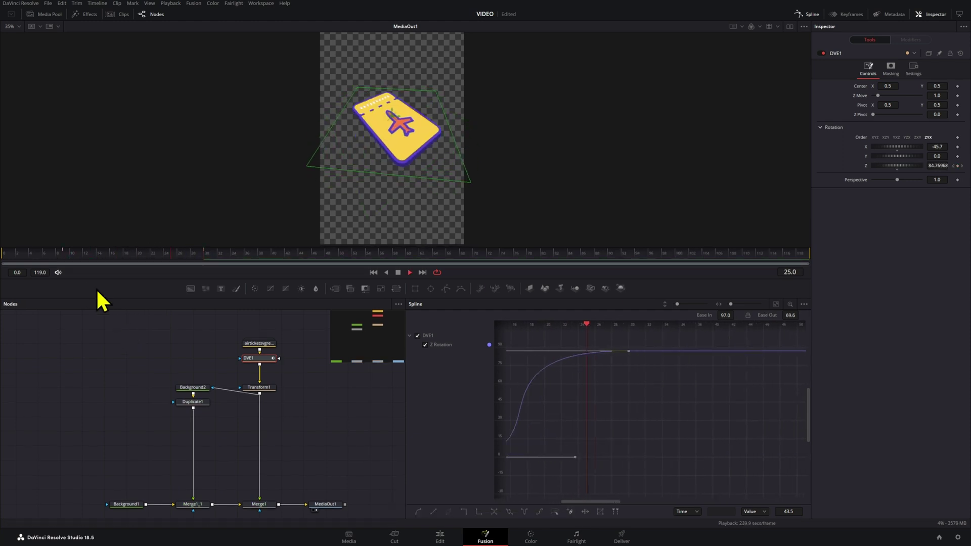
Add keyframes for Transform1's Size at 1.0 on frames 9, 20 and 30.
click(65, 253)
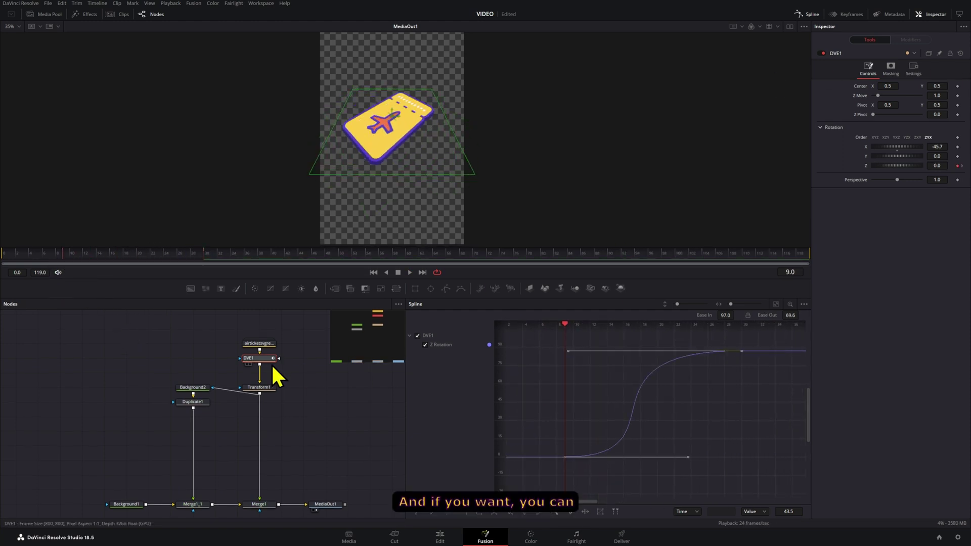
click(273, 387)
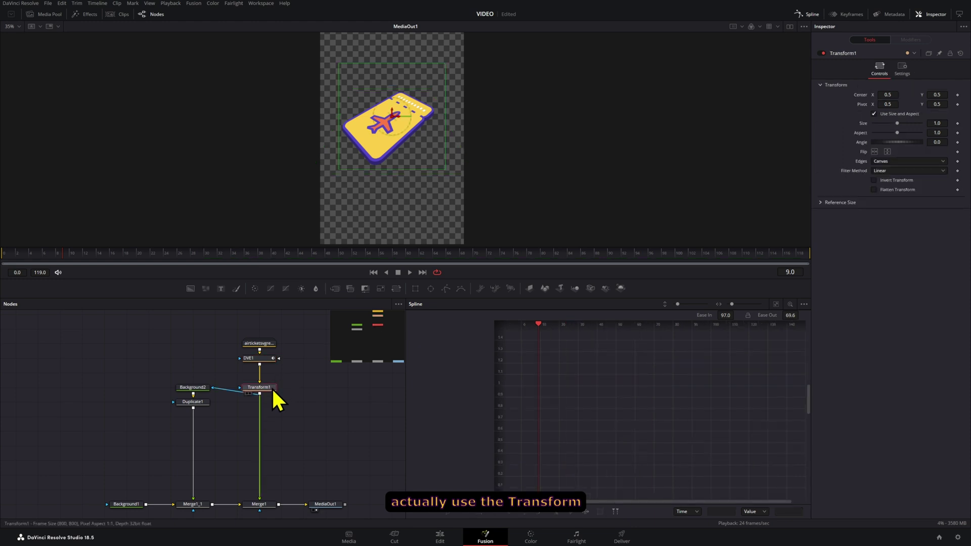
click(957, 124)
click(138, 257)
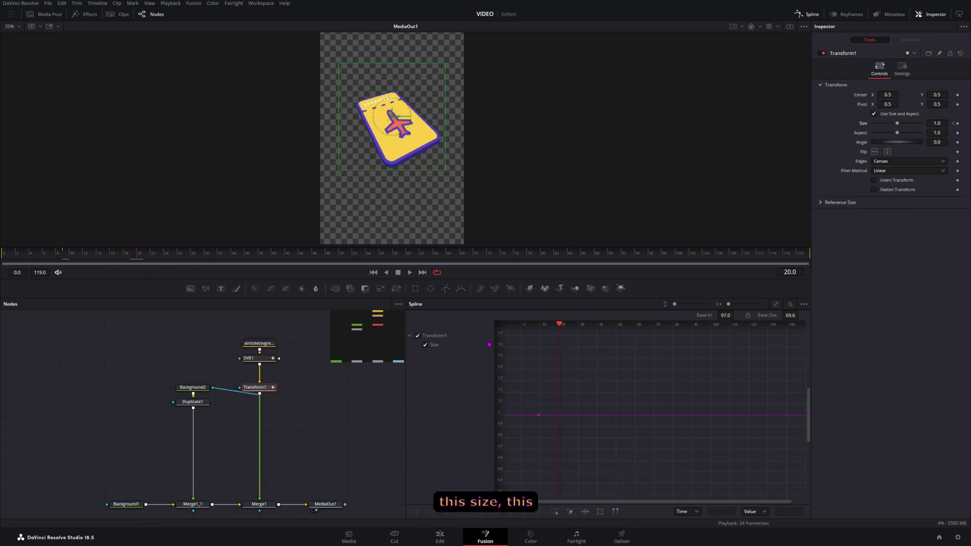
click(206, 256)
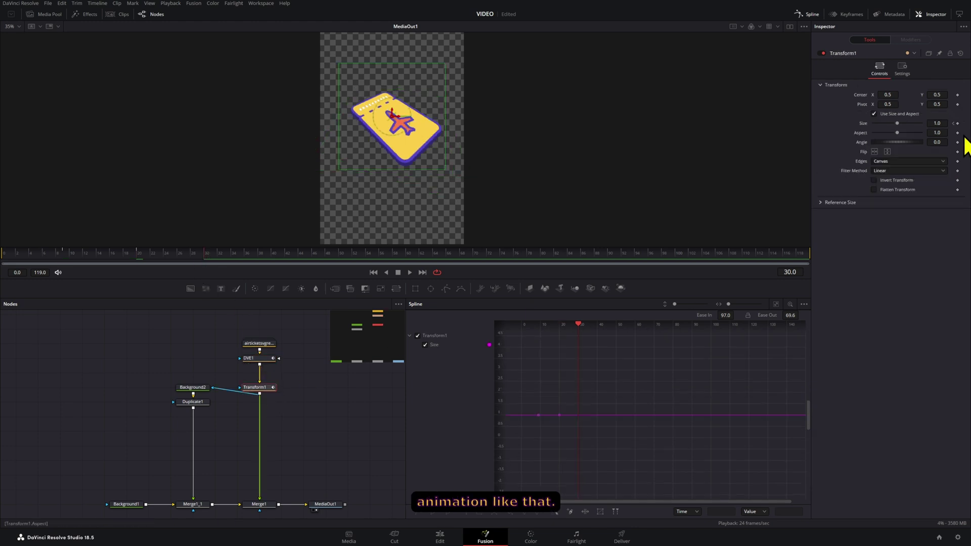
click(958, 124)
Set Transform1's Size keyframe on frame 20 to 1.1 and the one on frame 9 to 0.
click(954, 123)
drag(935, 122, 954, 123)
text(1.1)
key(Return)
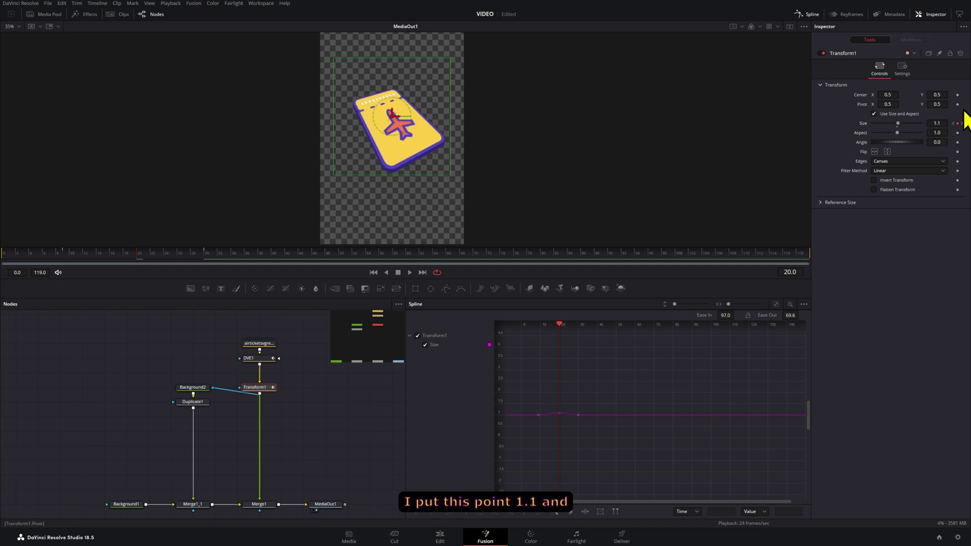
click(954, 124)
text(0)
key(Tab)
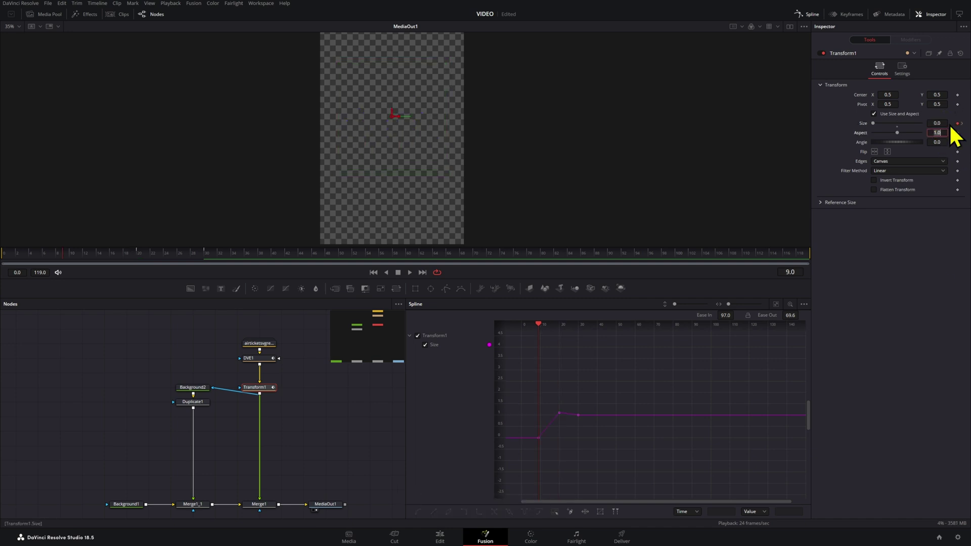
Ease Transform1's Size keyframes to Ease In 100 and Ease Out about 99, and play the animation from the start.
drag(705, 315, 800, 315)
key(space)
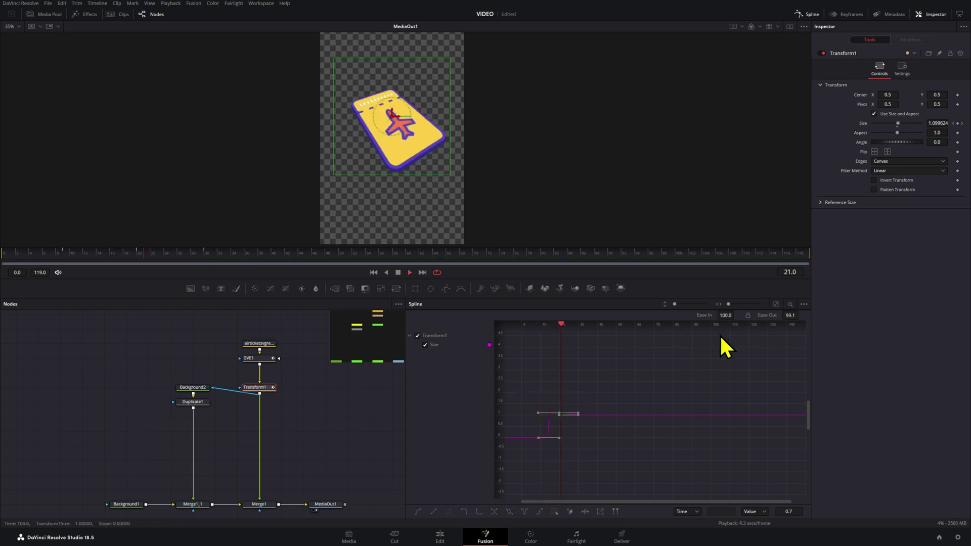
click(8, 257)
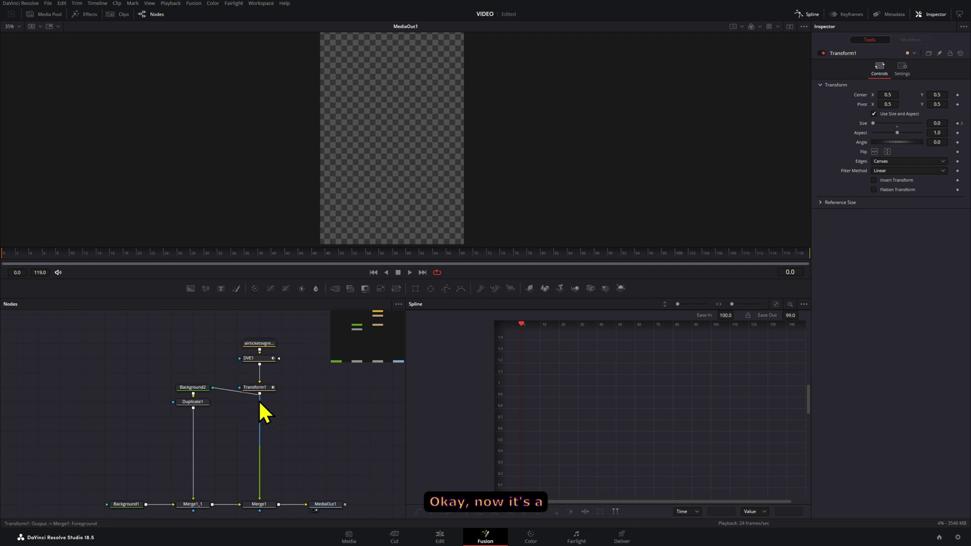
click(258, 389)
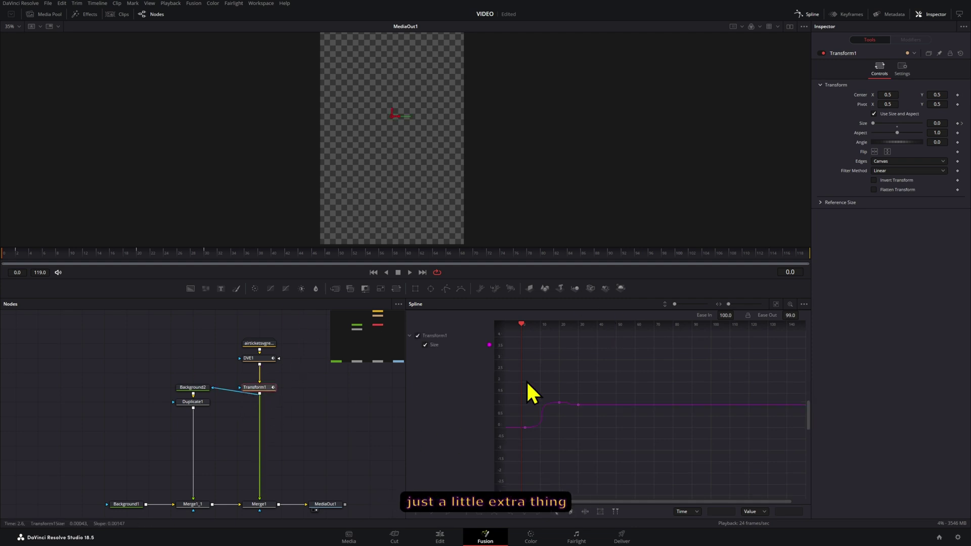
key(space)
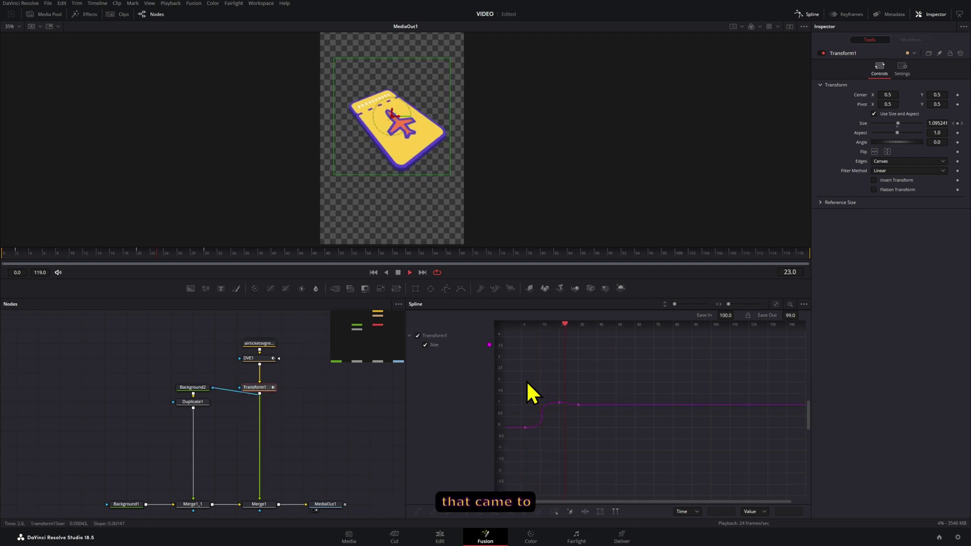
click(326, 429)
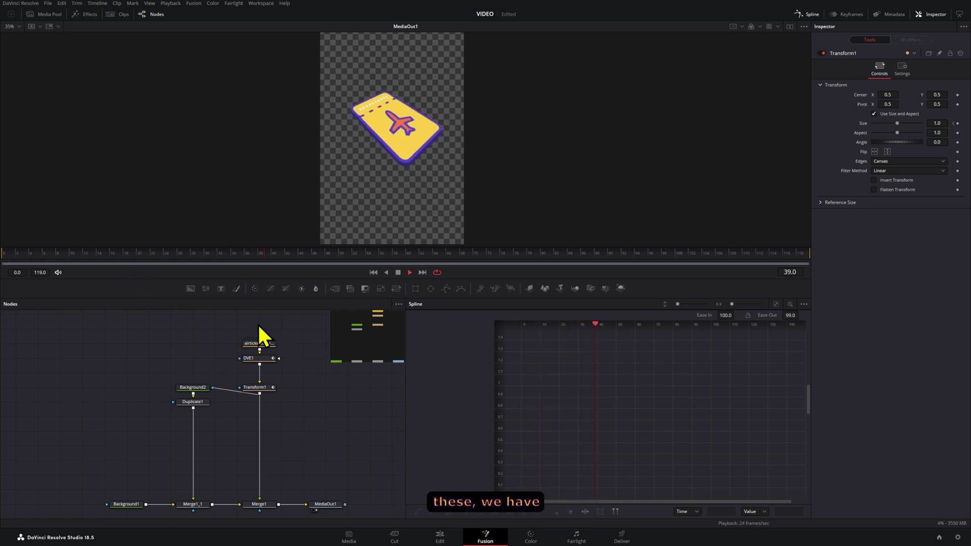
key(space)
Add a Z Rotation keyframe to DVE1 on frame 118 by adding 360 to the current value, and preview the continued spin.
click(263, 359)
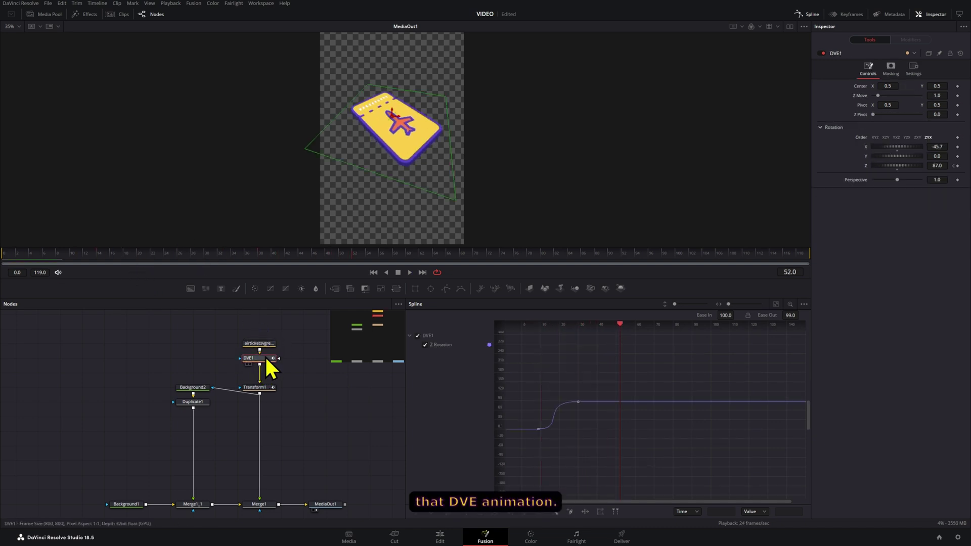
click(208, 260)
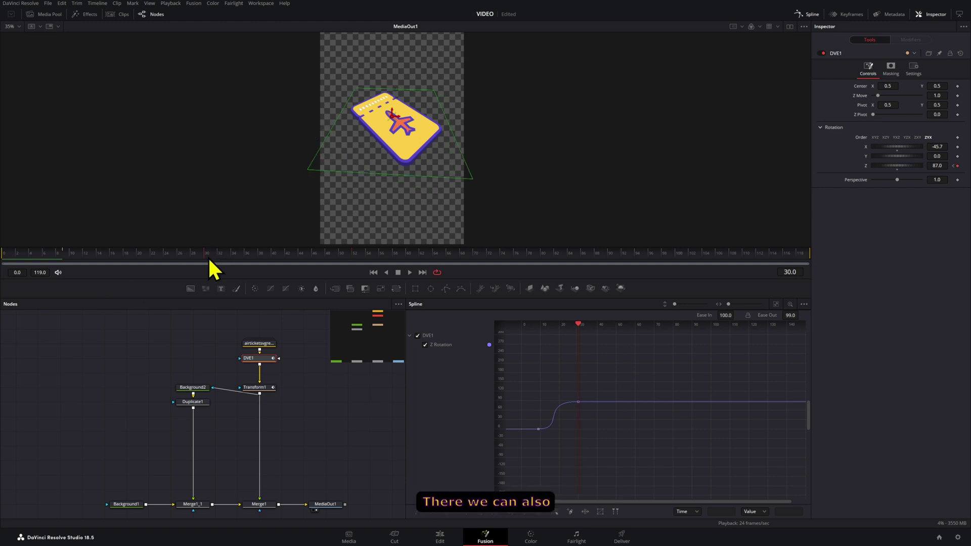
drag(209, 261, 240, 259)
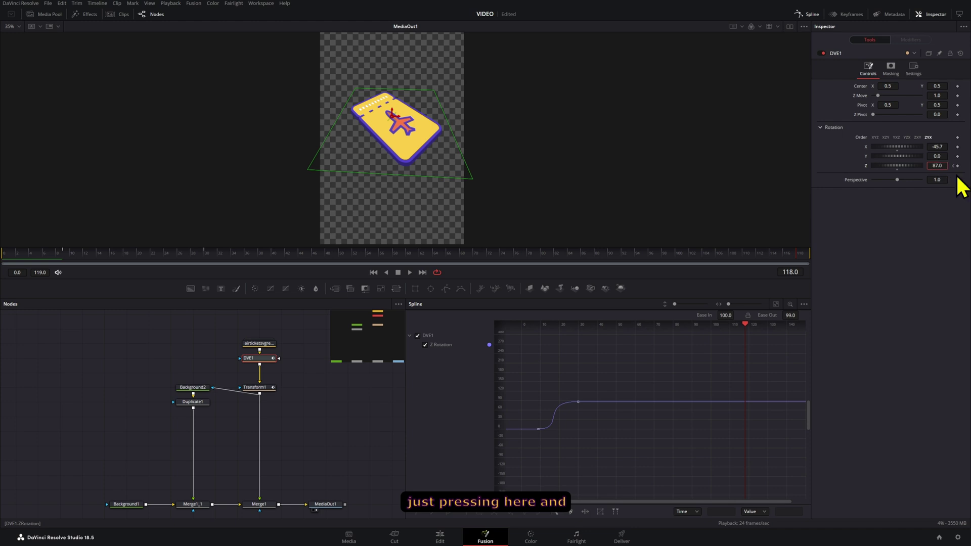
text(60)
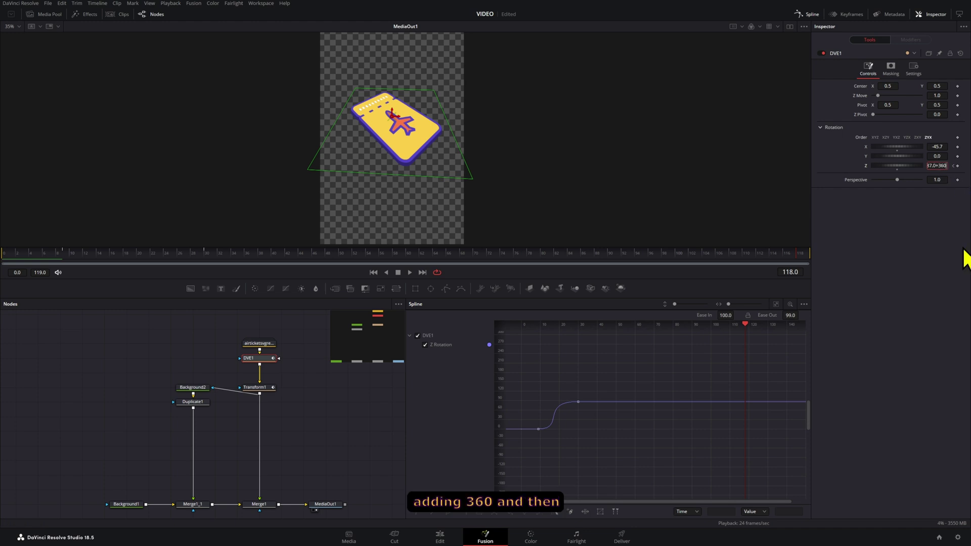
key(Tab)
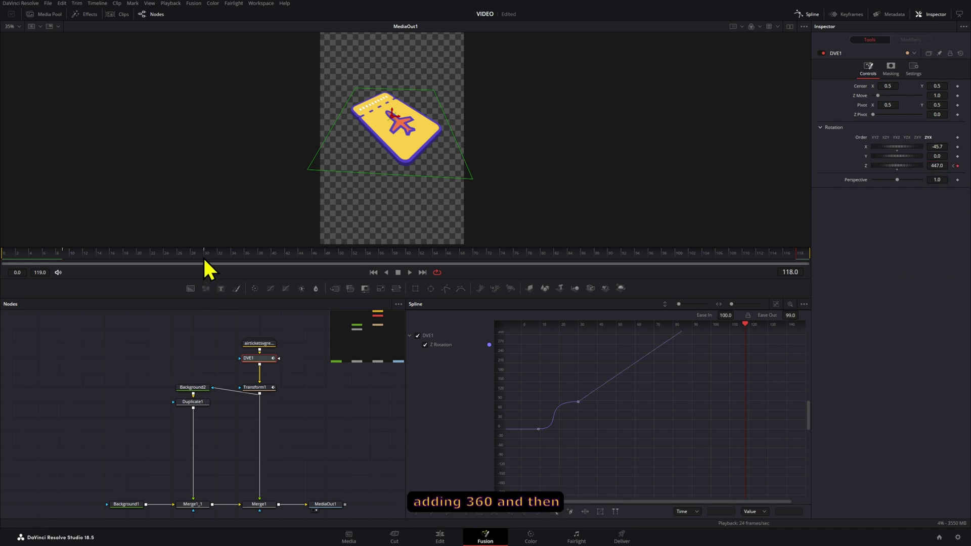
key(space)
click(333, 431)
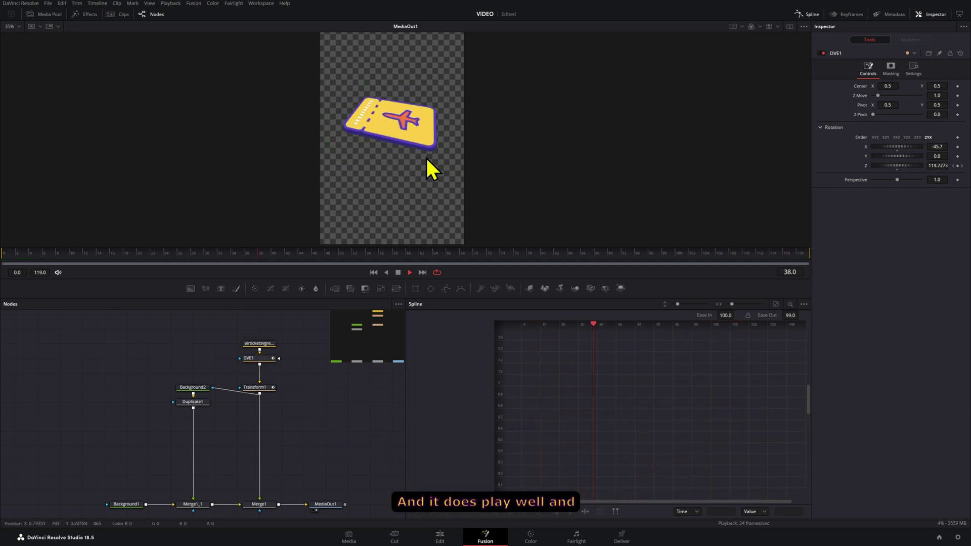
key(space)
Make room before MediaOut1 and insert a Drop Shadow node directly after Merge1.
drag(290, 479, 346, 442)
click(158, 448)
key(shift+space)
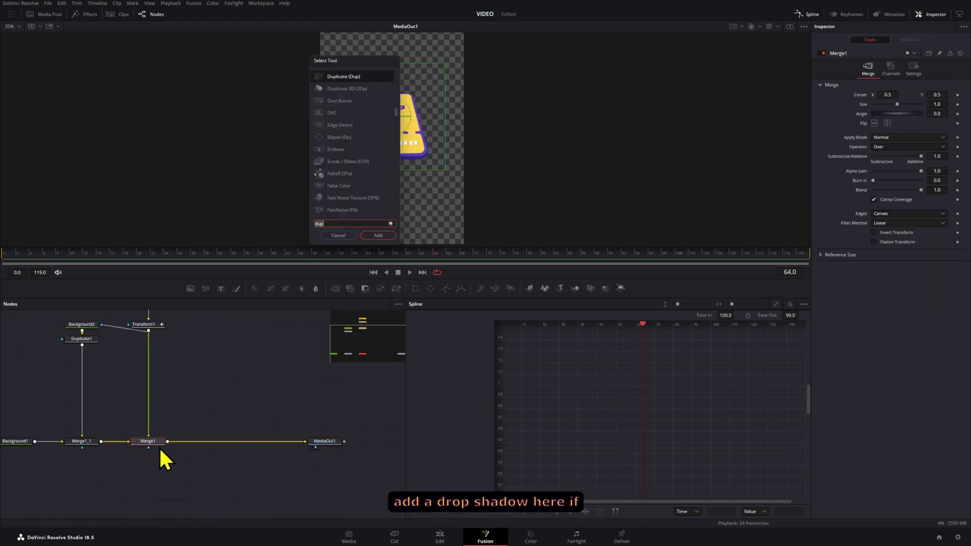
text(drop)
key(Return)
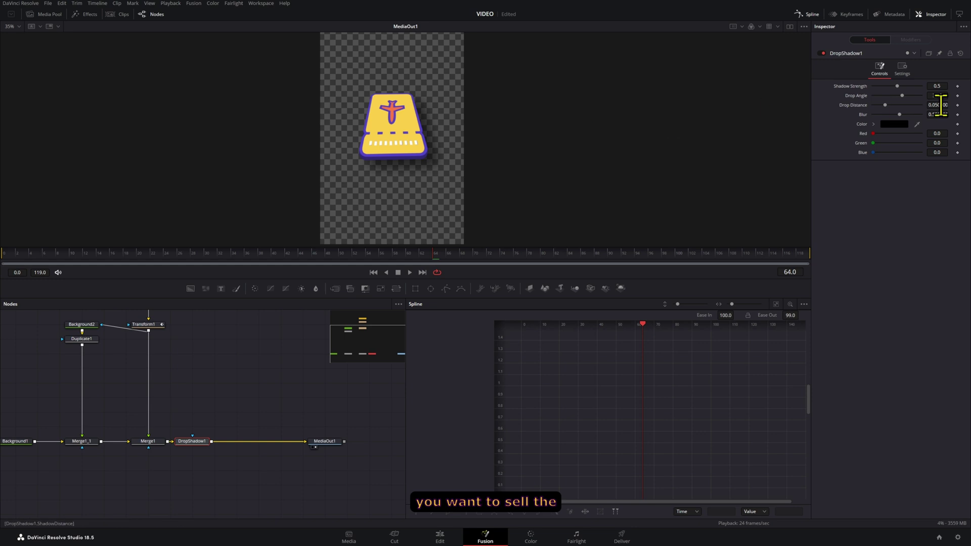
Set the drop shadow's Drop Distance to 0.0138, Blur to 0.319 and Shadow Strength to 0.384, and preview the animation.
mouse_move(941, 105)
mouse_down()
mouse_move(928, 114)
mouse_move(945, 86)
mouse_up()
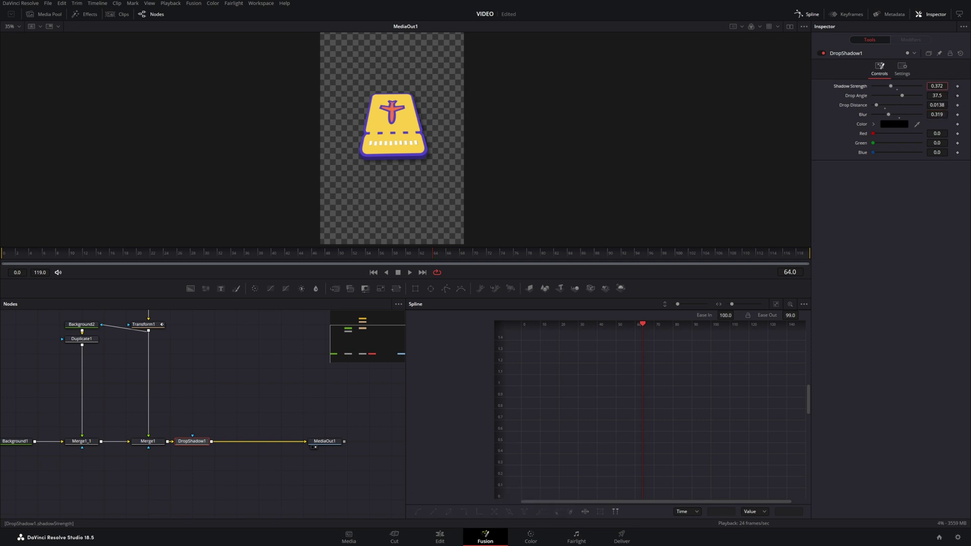
key(space)
click(254, 375)
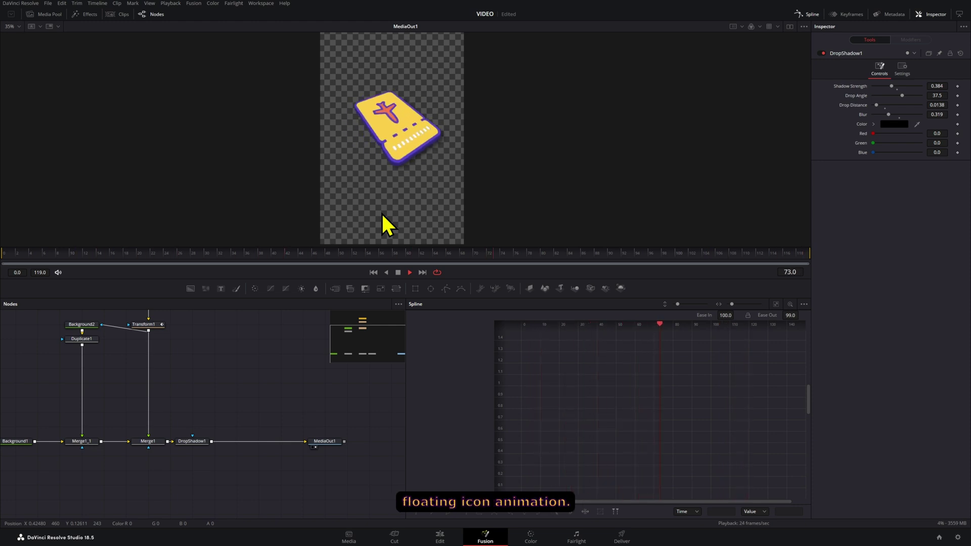
scroll(268, 402, up, 3)
drag(241, 383, 339, 454)
key(space)
Open the imported ticket SVG group to examine its path, Background and Merge nodes, and collapse the group again.
drag(256, 422, 217, 308)
double_click(251, 362)
scroll(217, 364, down, 4)
scroll(260, 373, up, 3)
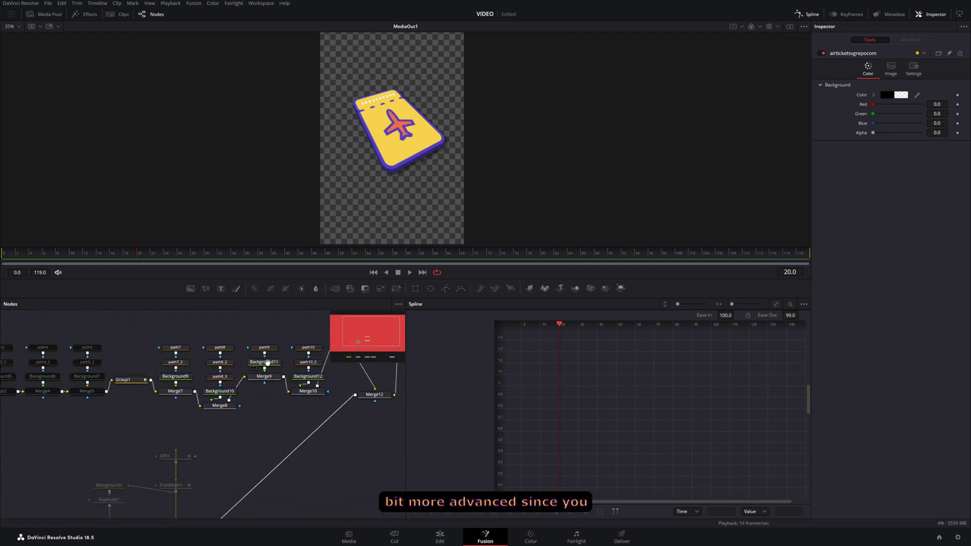
drag(283, 336, 333, 408)
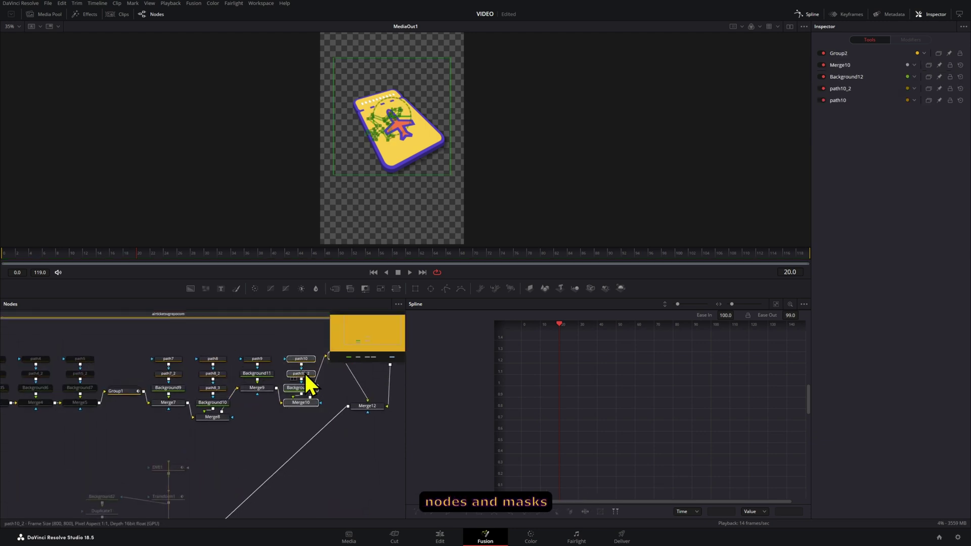
double_click(186, 316)
drag(189, 436, 192, 460)
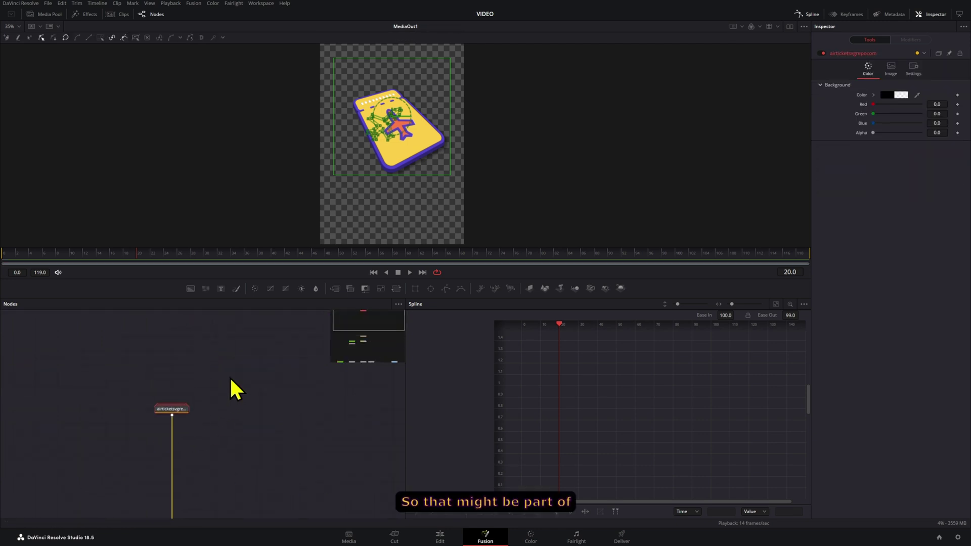
drag(244, 412, 285, 347)
scroll(287, 349, down, 2)
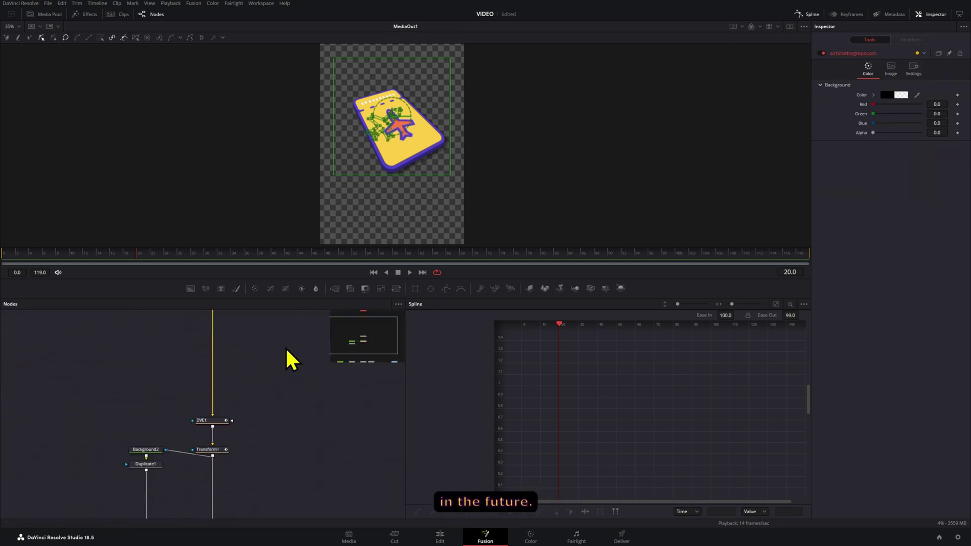